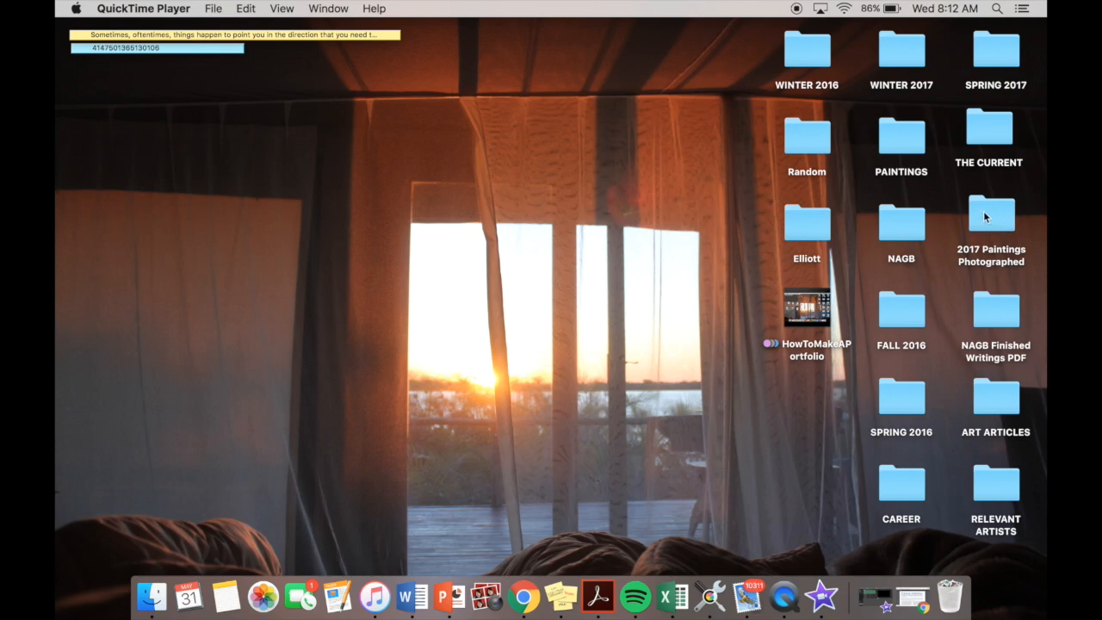
- Move Image1.jpg through Image8.jpg out of the 2017 Paintings Photographed folder onto the desktop, then return the folder to its place
{"action": "mouse_move", "coordinate": [997, 223]}
{"action": "left_mouse_down"}
{"action": "mouse_move", "coordinate": [673, 199]}
{"action": "mouse_move", "coordinate": [667, 162]}
{"action": "left_mouse_up"}
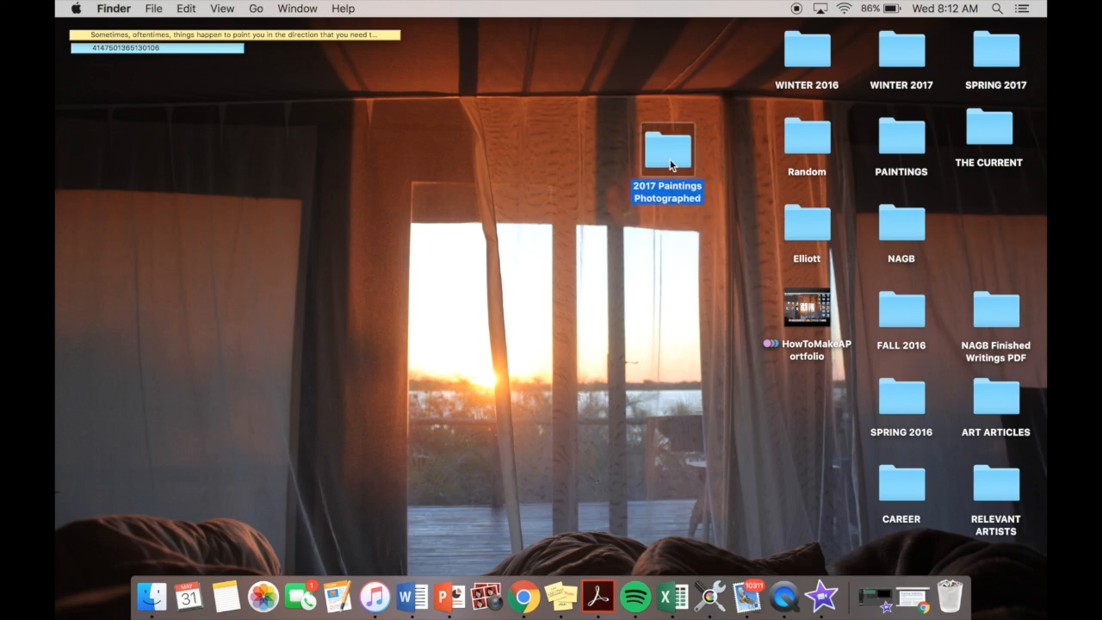
{"action": "double_click", "coordinate": [669, 159]}
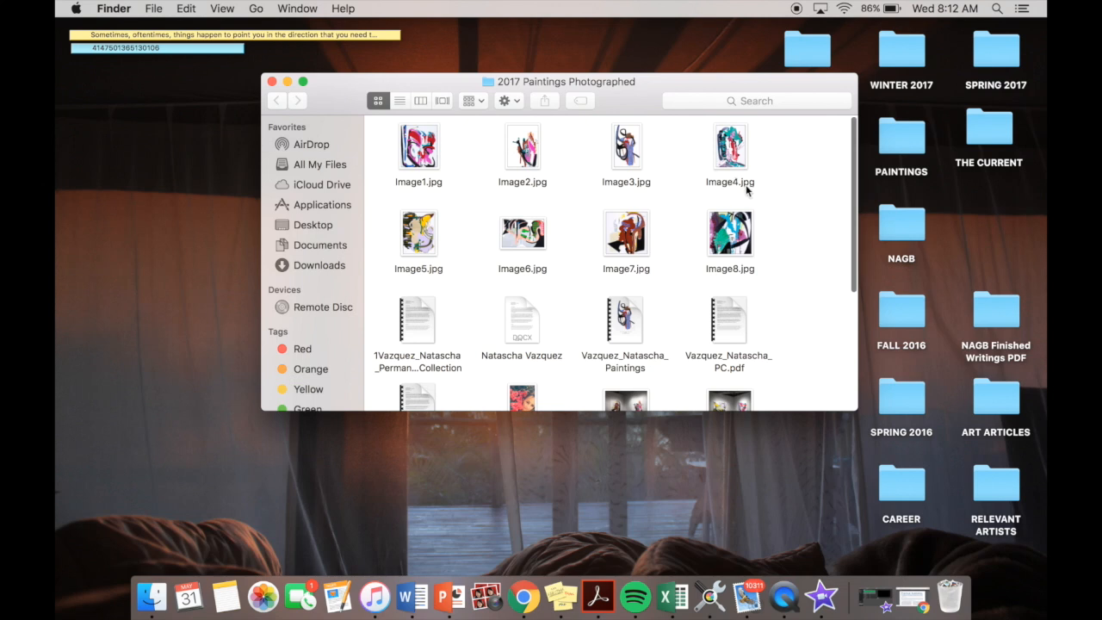
{"action": "left_click_drag", "start_coordinate": [789, 138], "coordinate": [420, 245]}
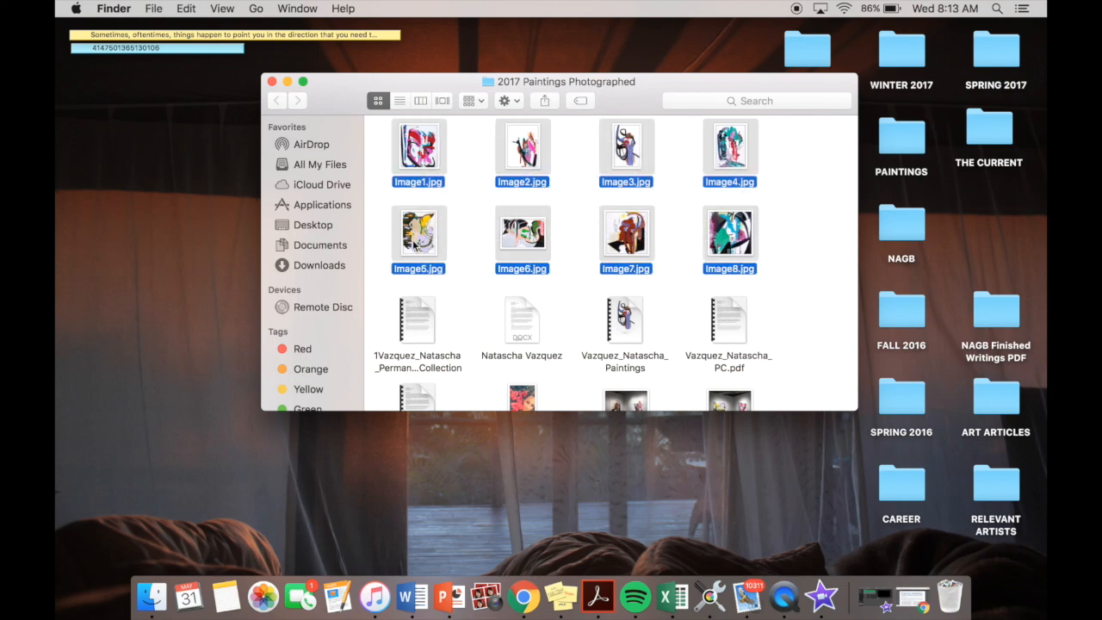
{"action": "left_click_drag", "start_coordinate": [418, 245], "coordinate": [184, 247]}
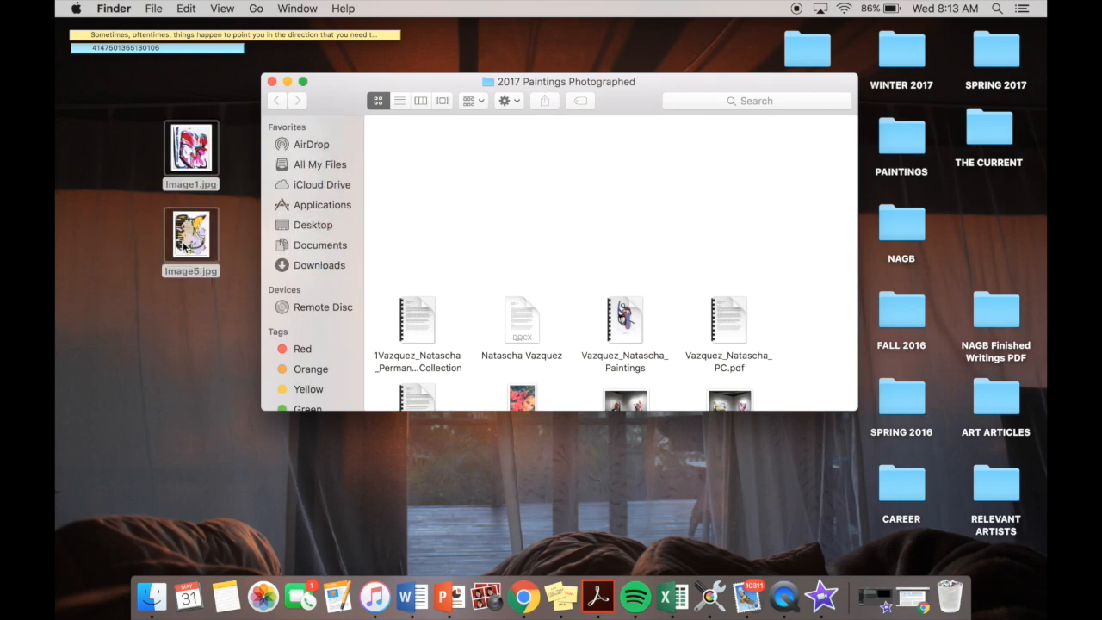
{"action": "left_click", "coordinate": [271, 82]}
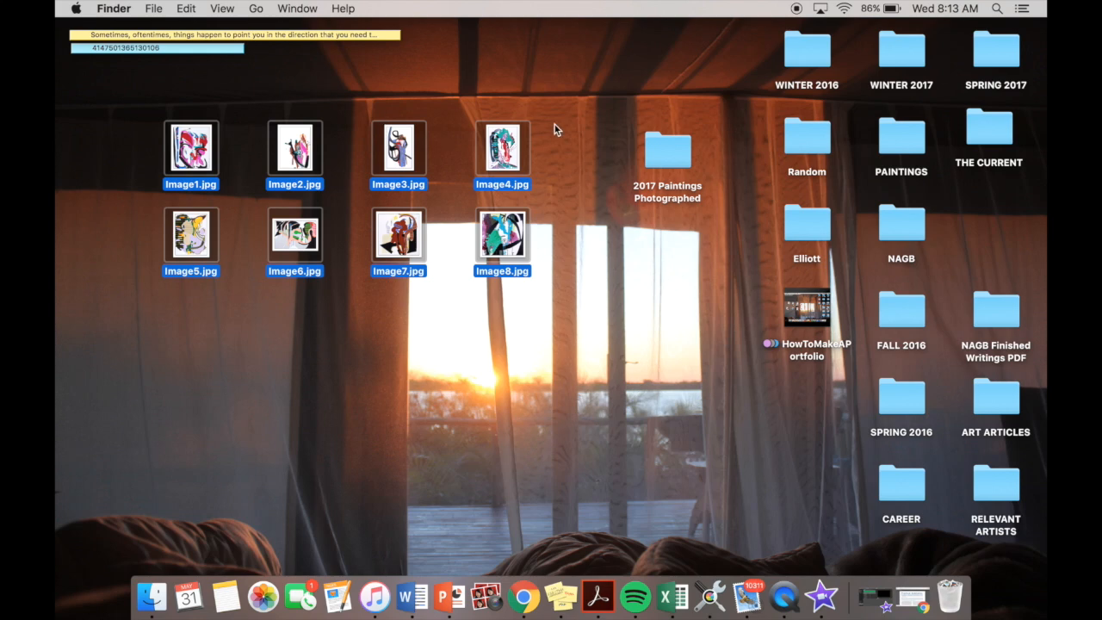
{"action": "mouse_move", "coordinate": [651, 155]}
{"action": "left_mouse_down"}
{"action": "mouse_move", "coordinate": [848, 169]}
{"action": "mouse_move", "coordinate": [975, 209]}
{"action": "left_mouse_up"}
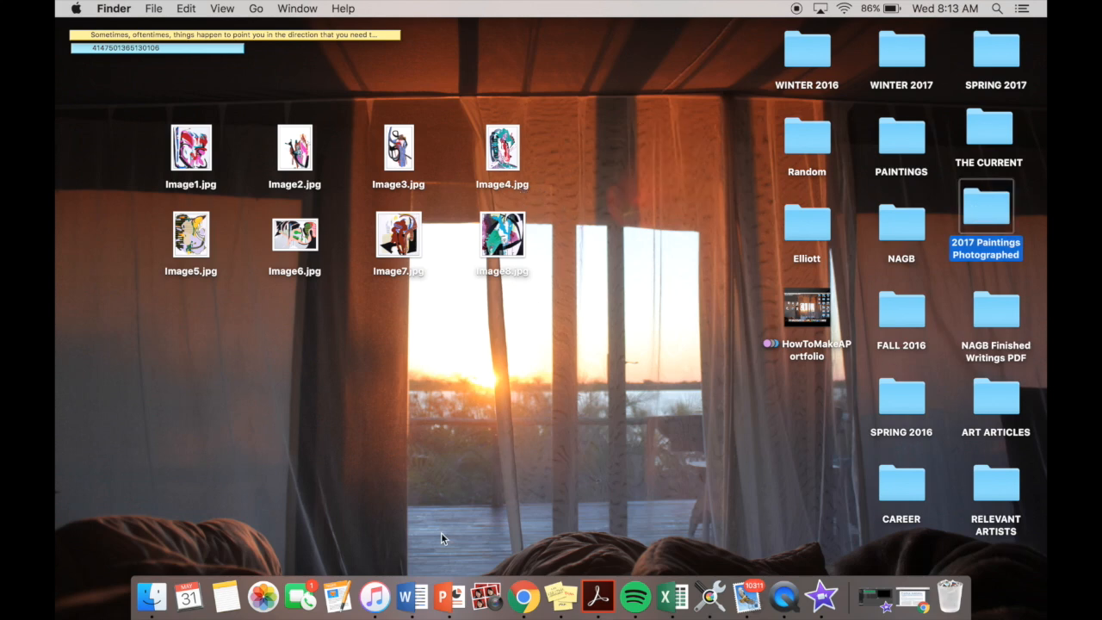
- Switch to Microsoft Word, create a blank document, and position its window so the desktop images stay accessible
{"action": "left_click", "coordinate": [413, 596]}
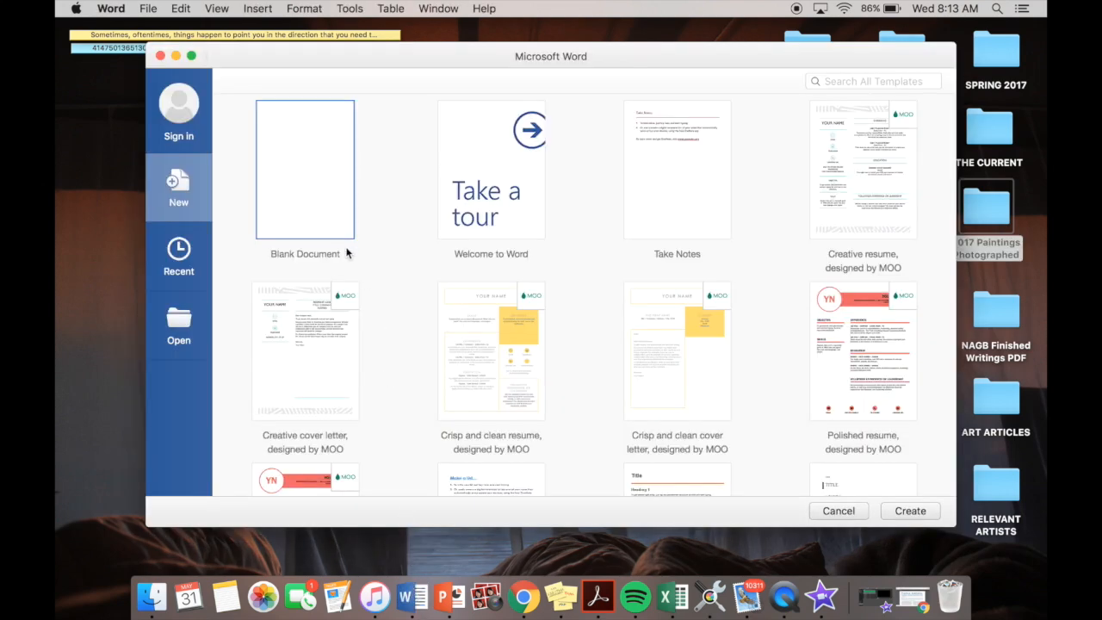
{"action": "double_click", "coordinate": [336, 186]}
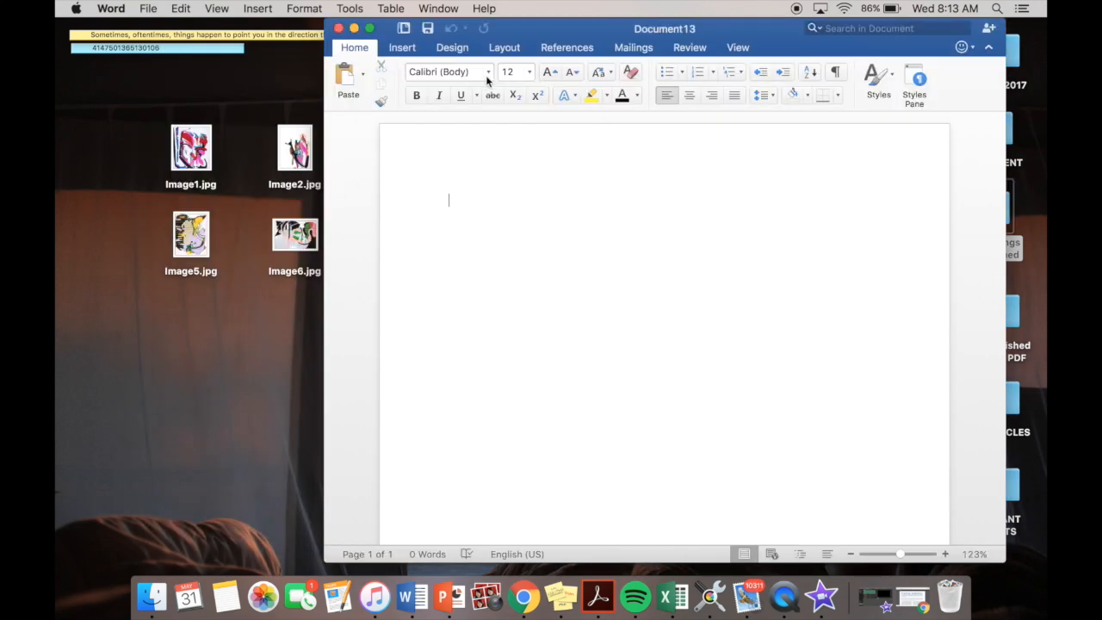
{"action": "left_click_drag", "start_coordinate": [534, 35], "coordinate": [568, 34]}
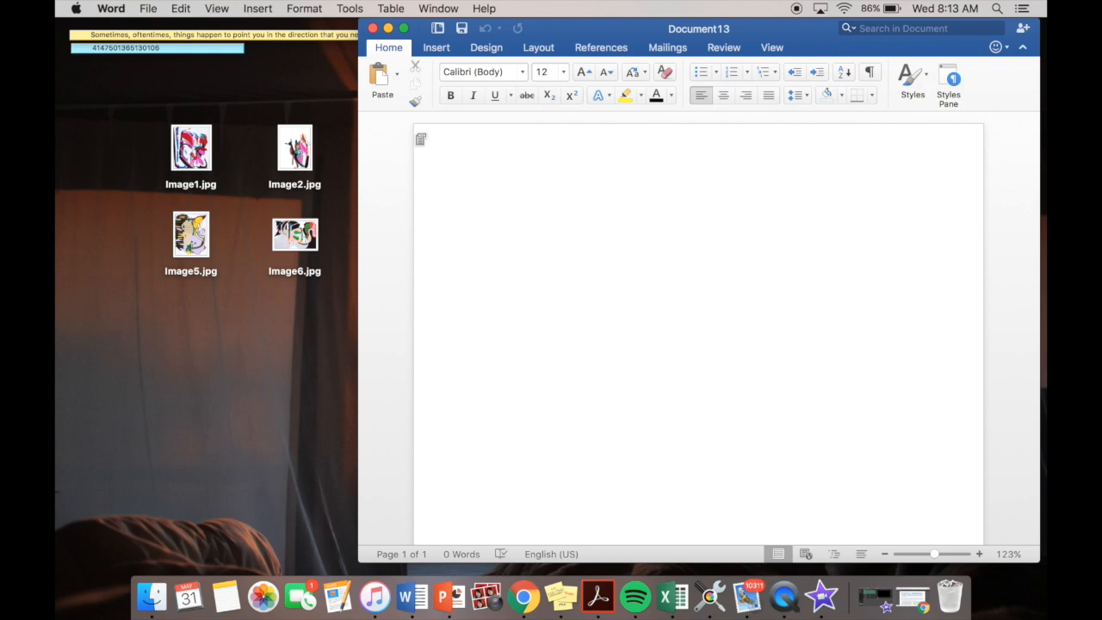
- Insert Image5.jpg from the desktop into the blank document
{"action": "left_click", "coordinate": [196, 245]}
{"action": "left_click_drag", "start_coordinate": [195, 246], "coordinate": [542, 257]}
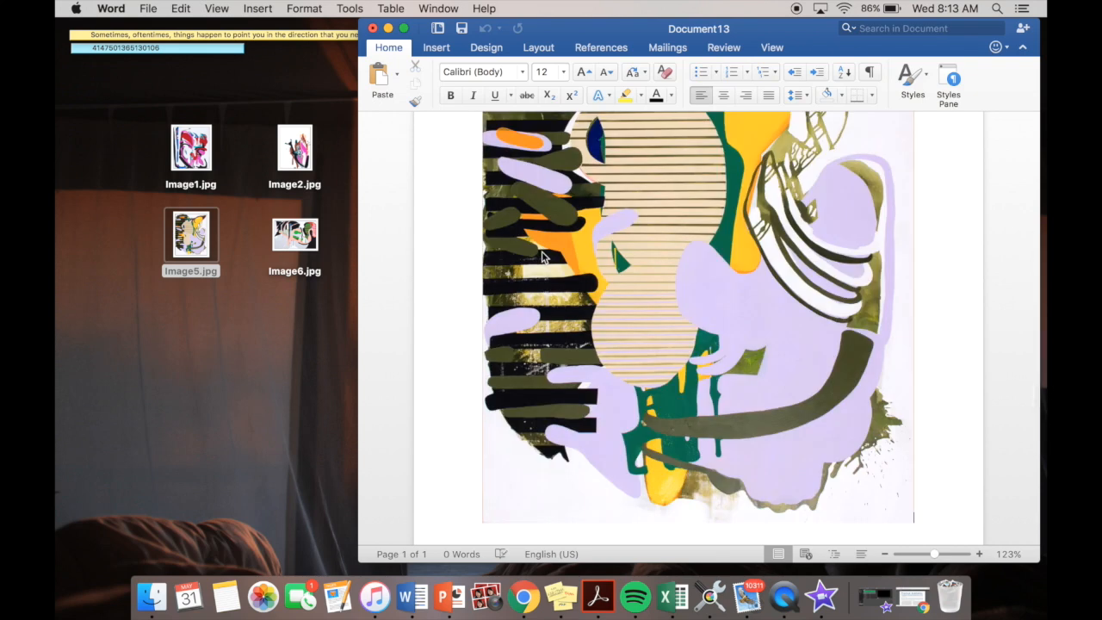
{"action": "scroll", "coordinate": [543, 256], "scroll_direction": "down", "scroll_amount": 5}
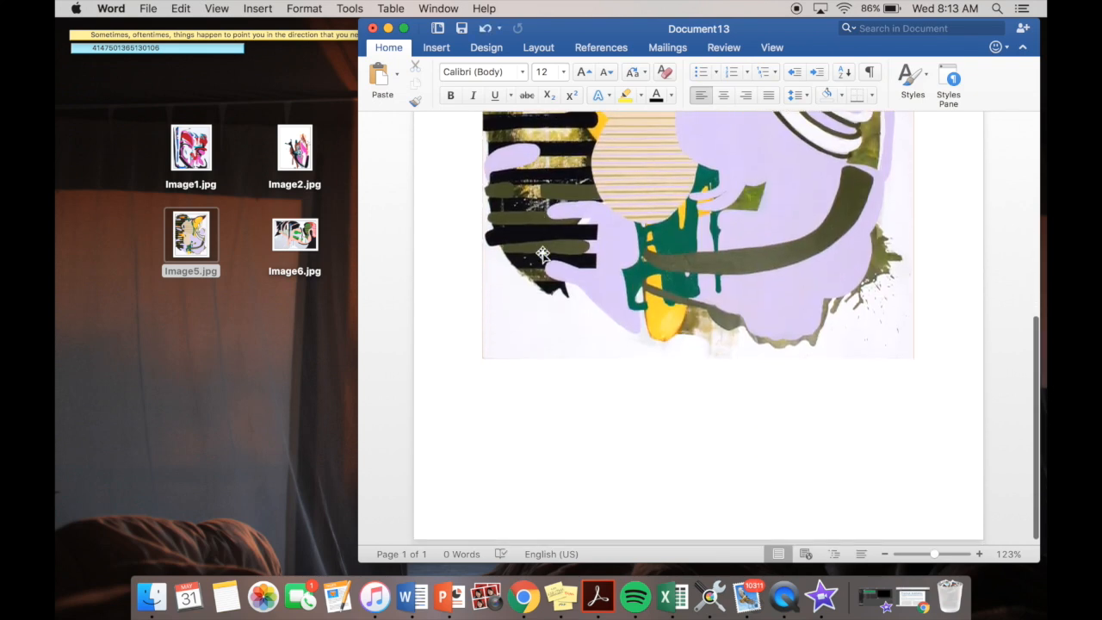
{"action": "scroll", "coordinate": [542, 256], "scroll_direction": "up", "scroll_amount": 7}
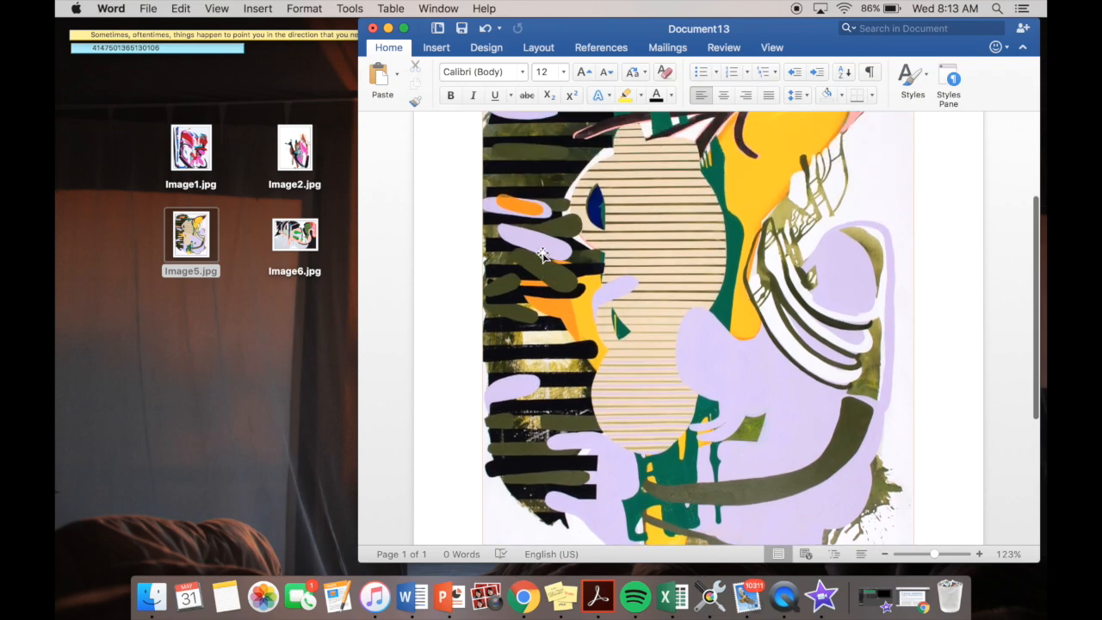
{"action": "scroll", "coordinate": [542, 256], "scroll_direction": "up", "scroll_amount": 1}
{"action": "scroll", "coordinate": [543, 257], "scroll_direction": "down", "scroll_amount": 3}
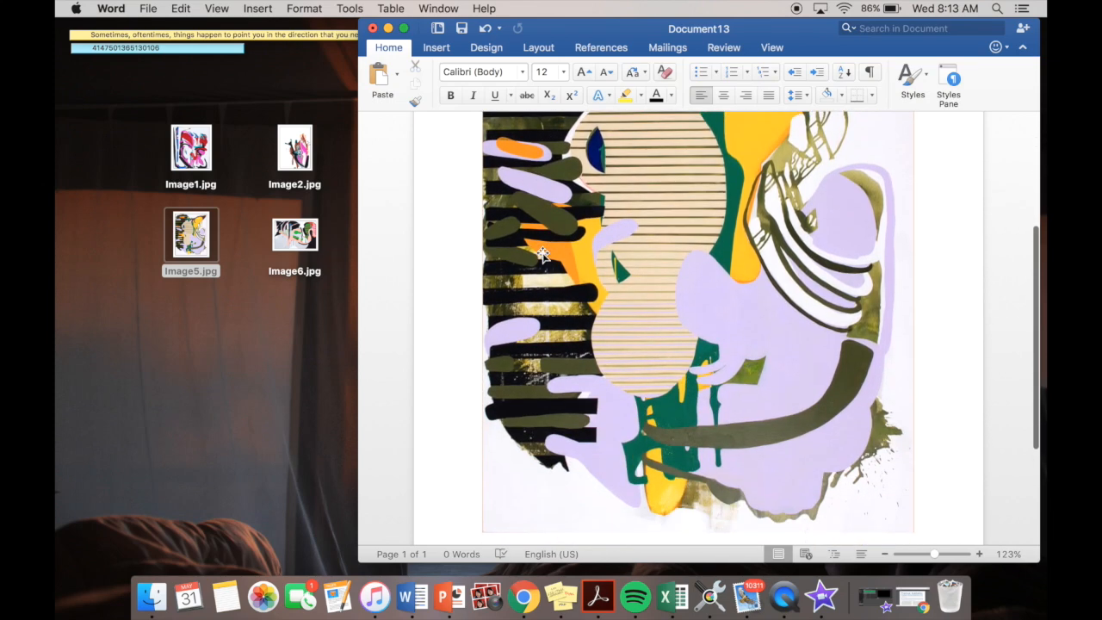
- Shrink the inserted painting proportionally to leave room for a caption, and centre it on the page
{"action": "scroll", "coordinate": [542, 255], "scroll_direction": "down", "scroll_amount": 2}
{"action": "left_click", "coordinate": [828, 404]}
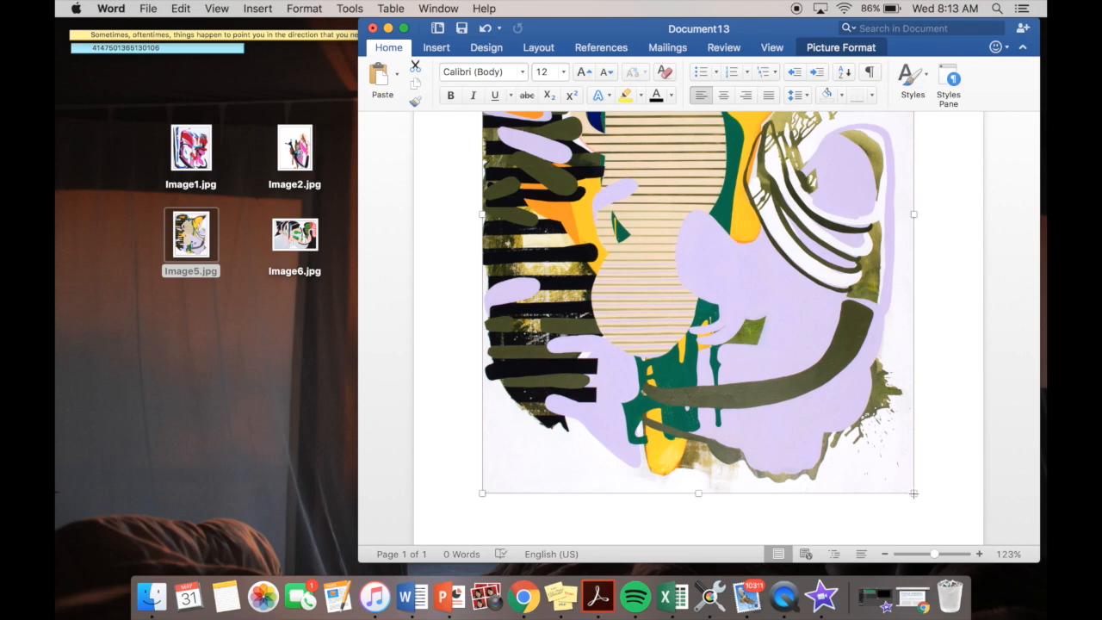
{"action": "left_click_drag", "start_coordinate": [908, 488], "coordinate": [801, 383]}
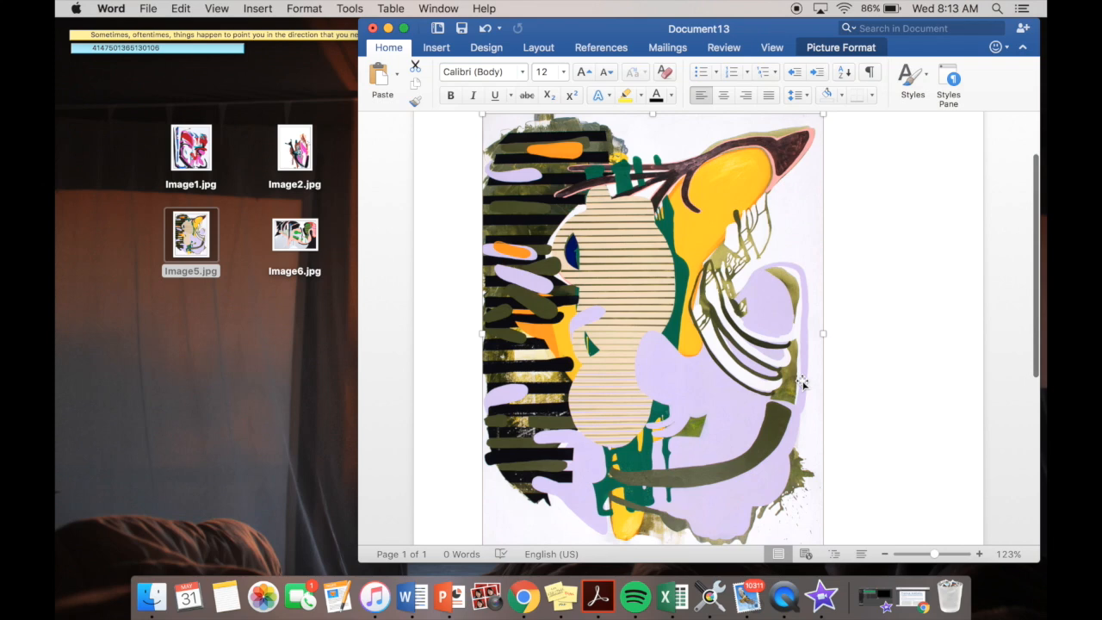
{"action": "scroll", "coordinate": [803, 385], "scroll_direction": "down", "scroll_amount": 5}
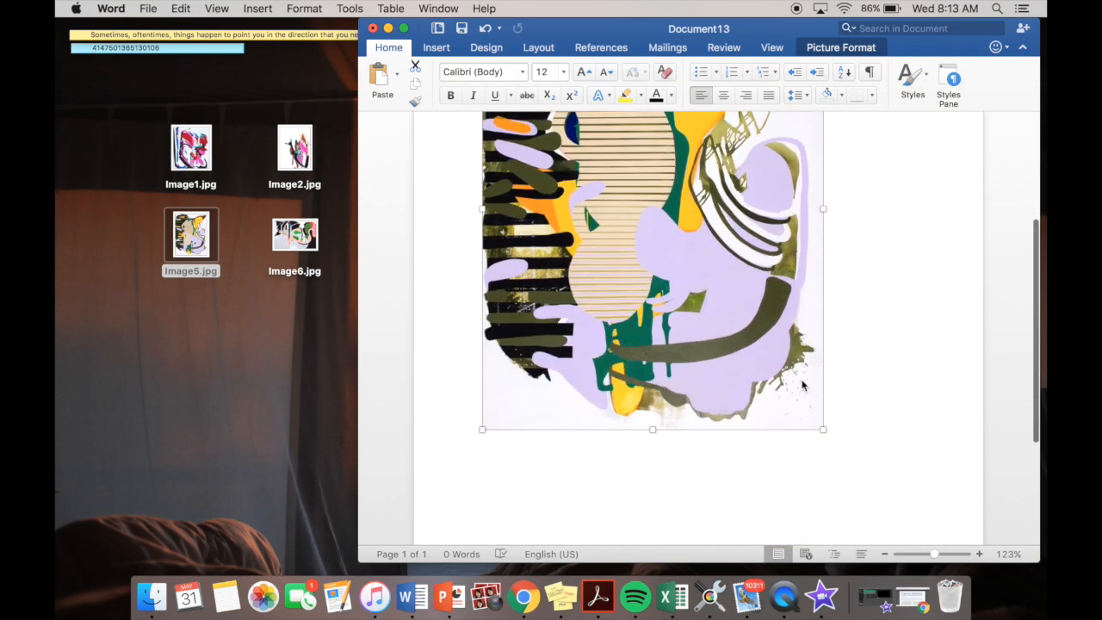
{"action": "scroll", "coordinate": [803, 385], "scroll_direction": "up", "scroll_amount": 3}
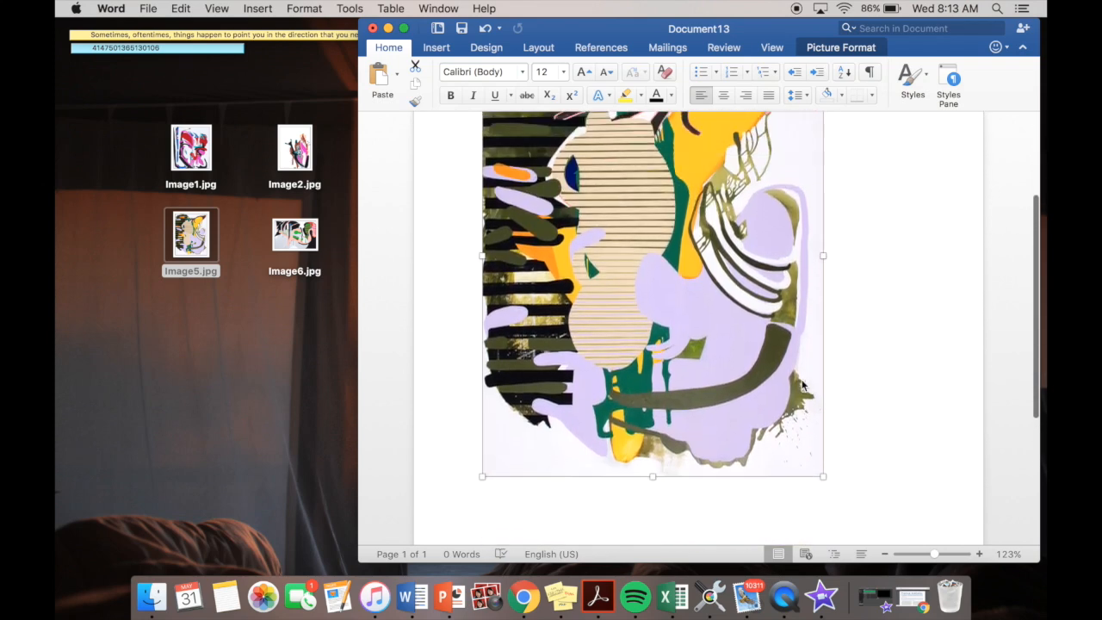
{"action": "left_click", "coordinate": [724, 96]}
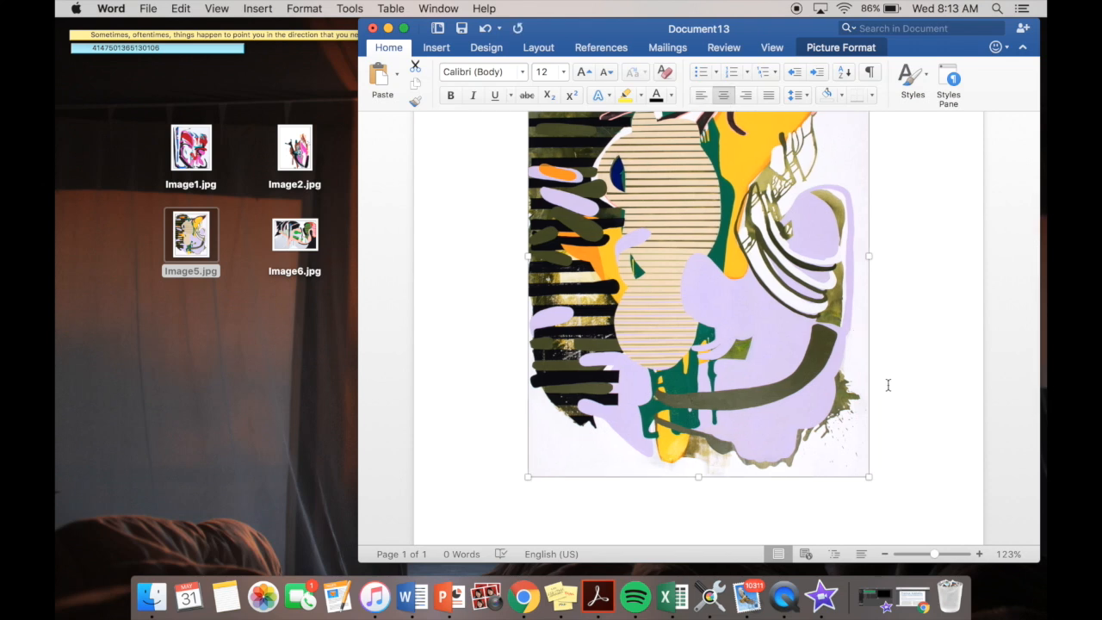
- Start a caption line below the painting and set its font to Times New Roman, size 12, italic
{"action": "left_click", "coordinate": [896, 427]}
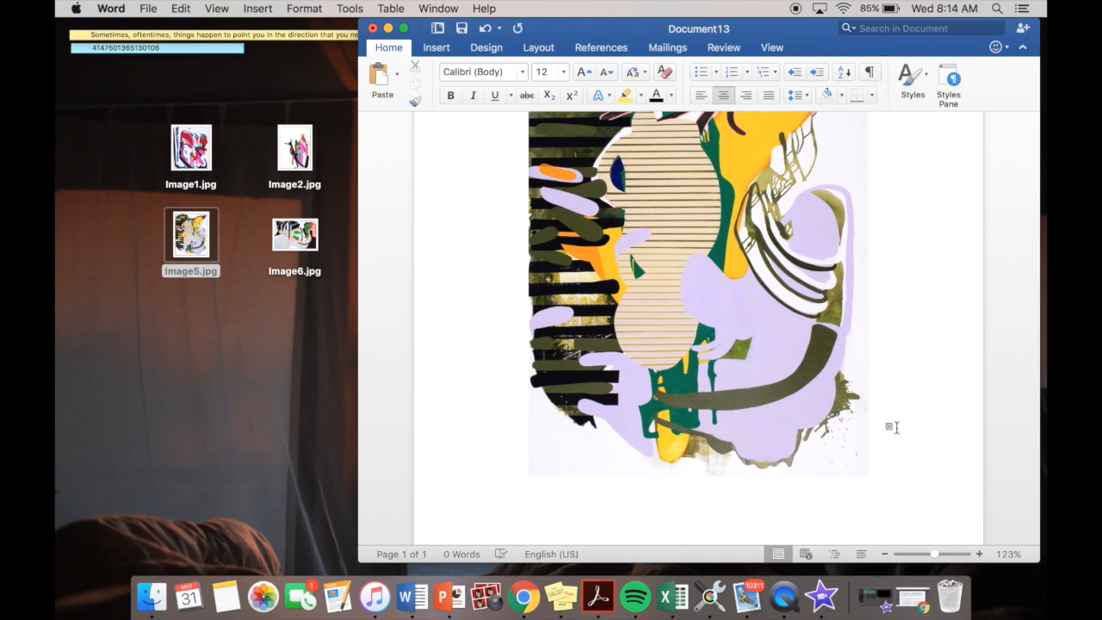
{"action": "scroll", "coordinate": [698, 293], "scroll_direction": "down", "scroll_amount": 3}
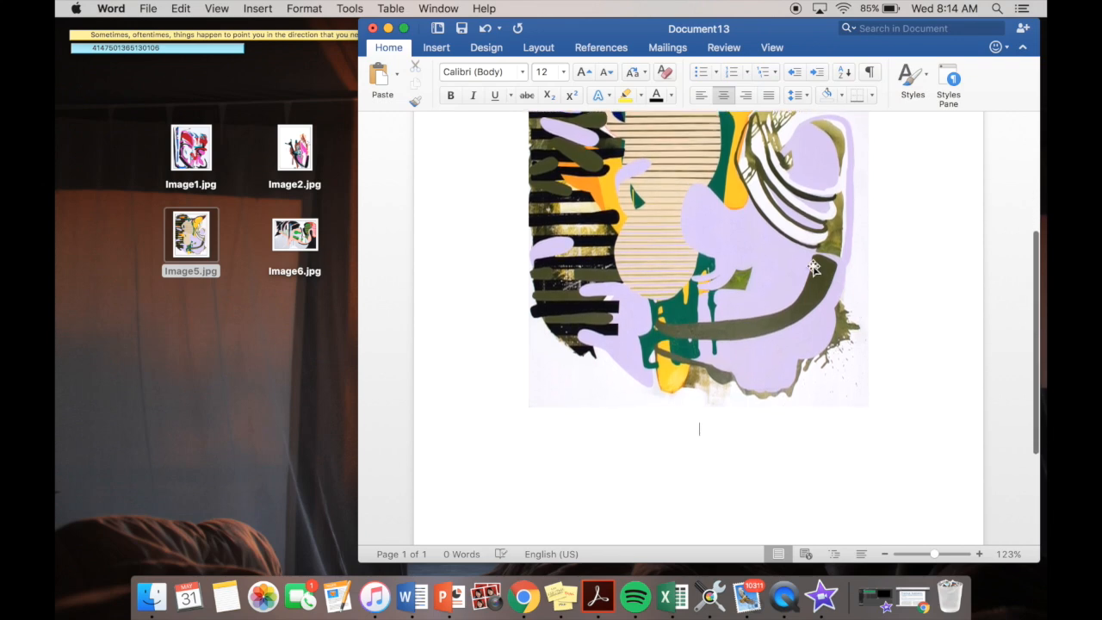
{"action": "left_click", "coordinate": [523, 73]}
{"action": "mouse_move", "coordinate": [529, 199]}
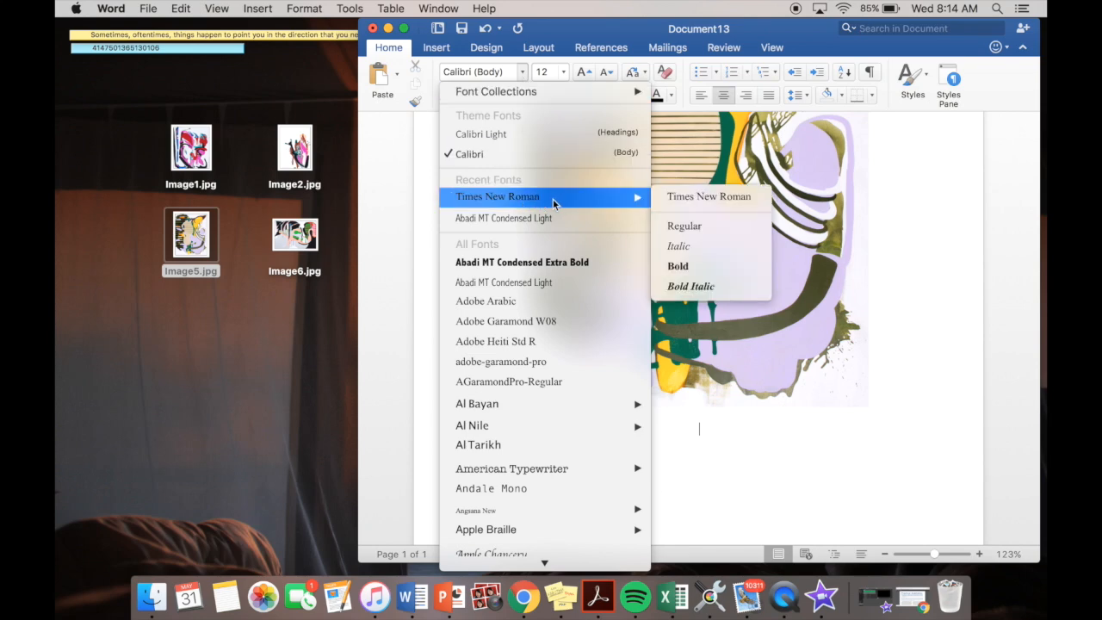
{"action": "left_click", "coordinate": [553, 199]}
{"action": "left_click", "coordinate": [564, 72]}
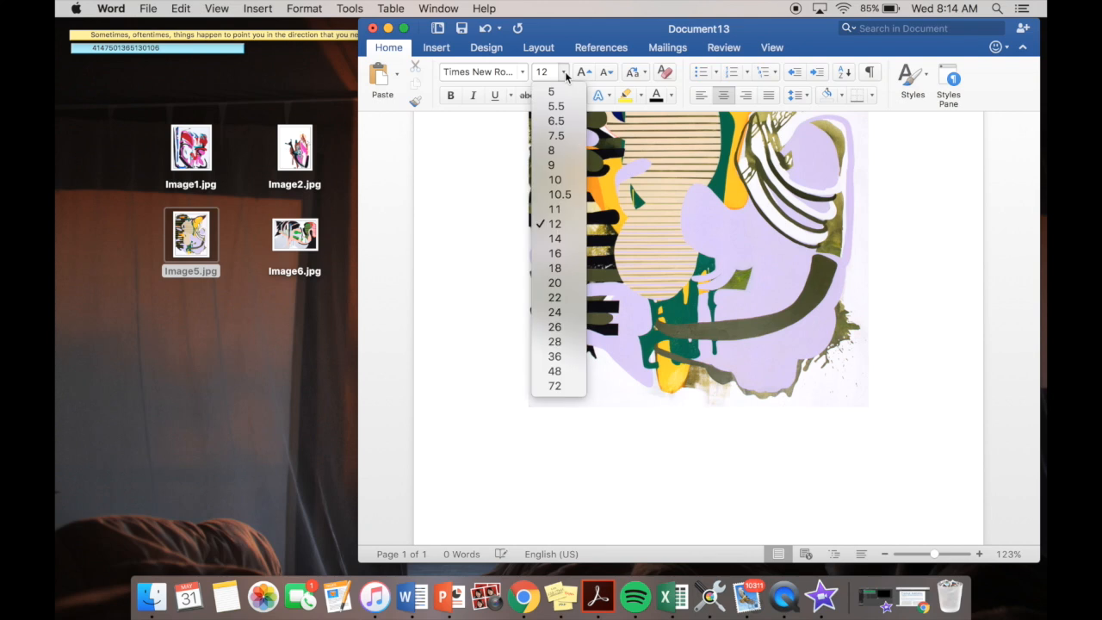
{"action": "left_click", "coordinate": [566, 227]}
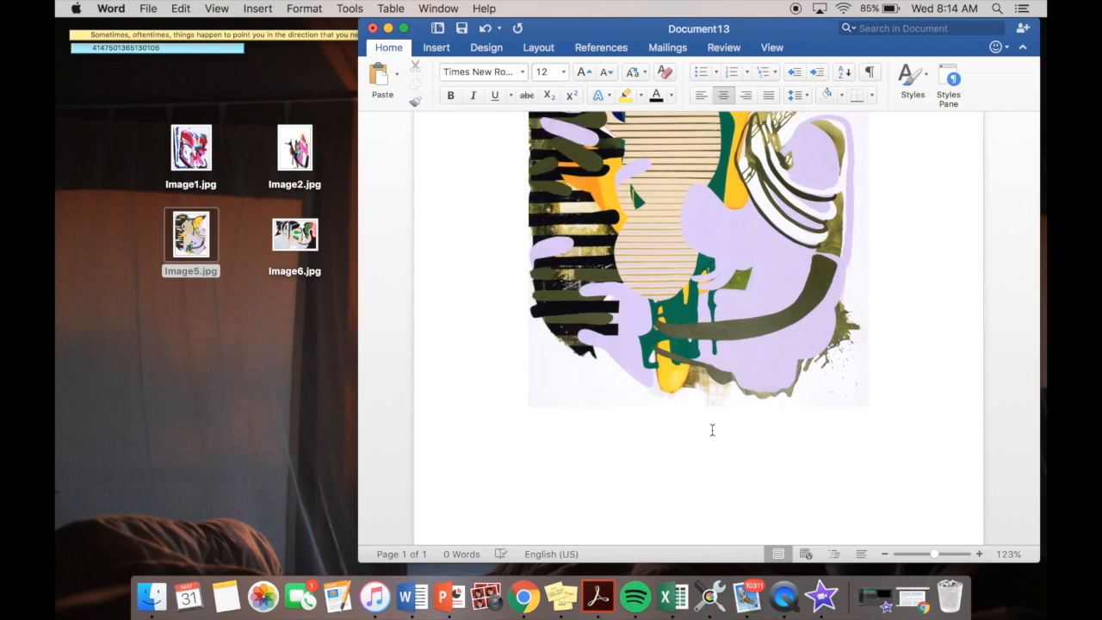
{"action": "left_click", "coordinate": [473, 97]}
- Enter the italic title "An Old Green in a Found Mason Jar," followed by the year 2017 in regular type
{"action": "type", "text": "An Old Green in a"}
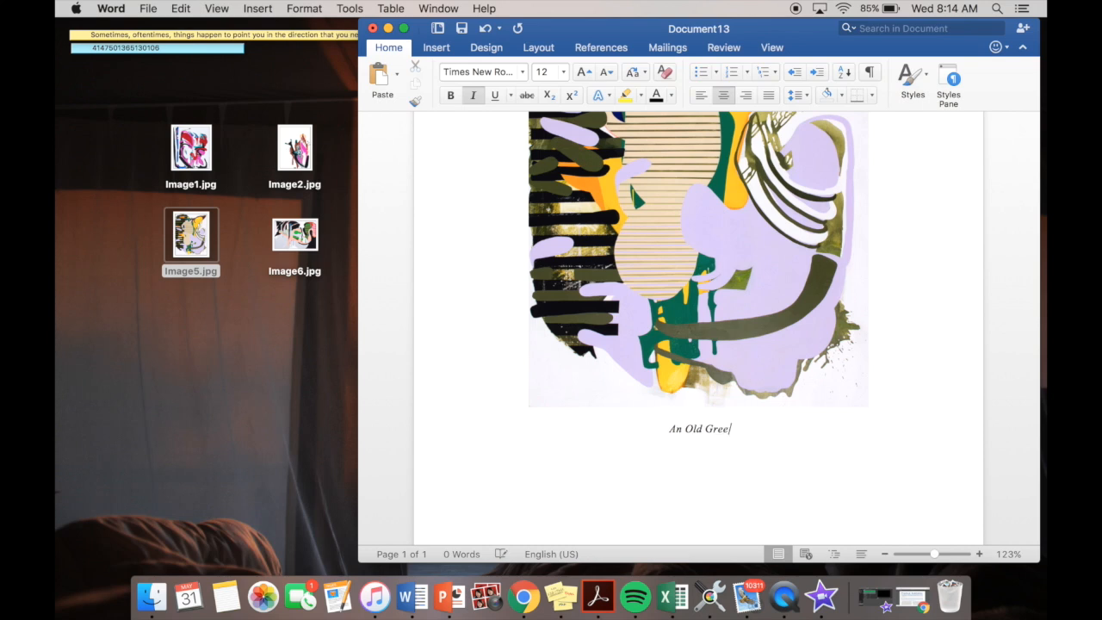
{"action": "type", "text": " Found Mason "}
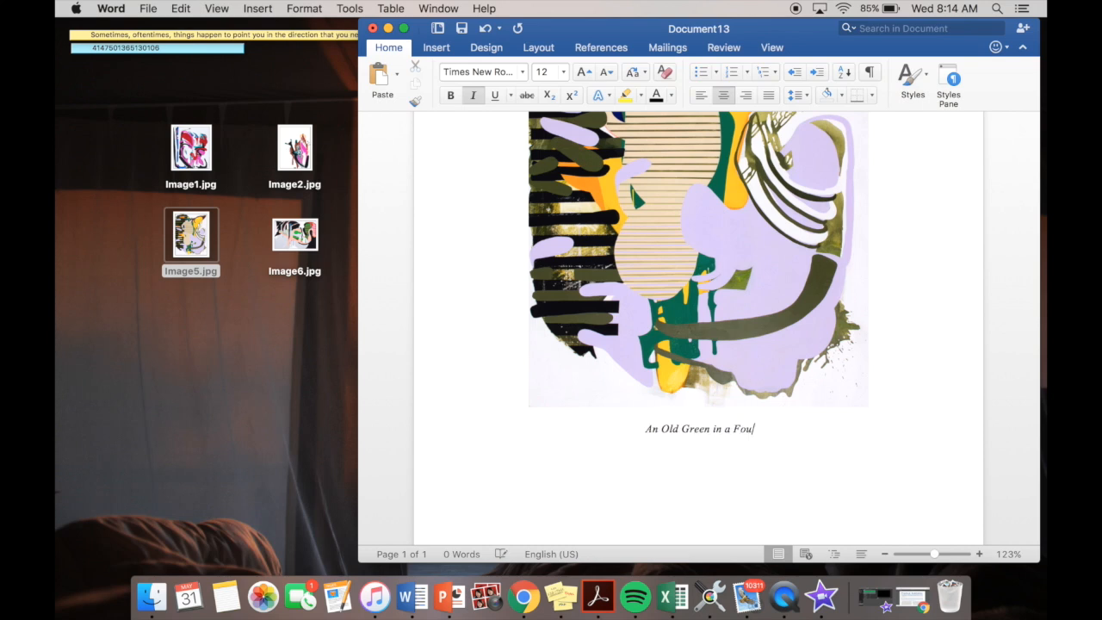
{"action": "type", "text": "Jar"}
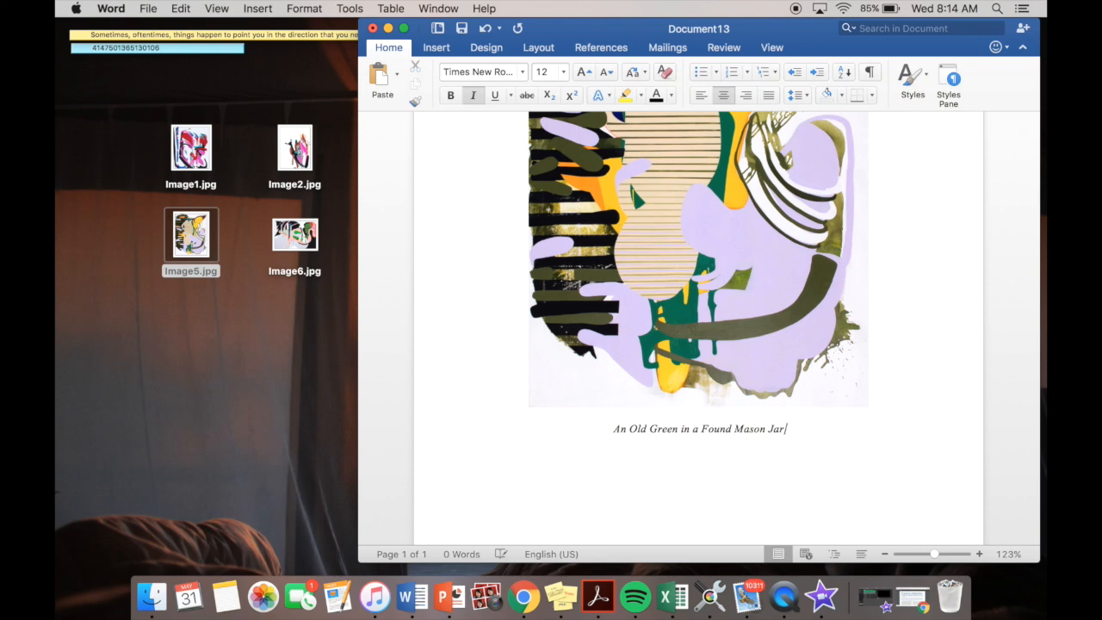
{"action": "type", "text": "."}
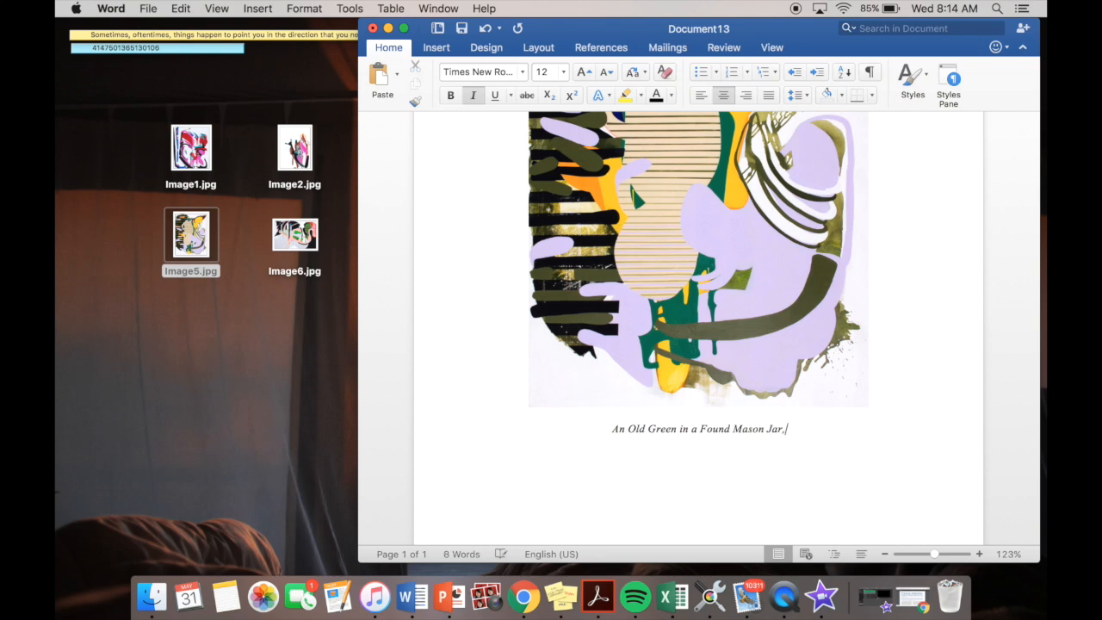
{"action": "left_click", "coordinate": [478, 99]}
{"action": "type", "text": "2017"}
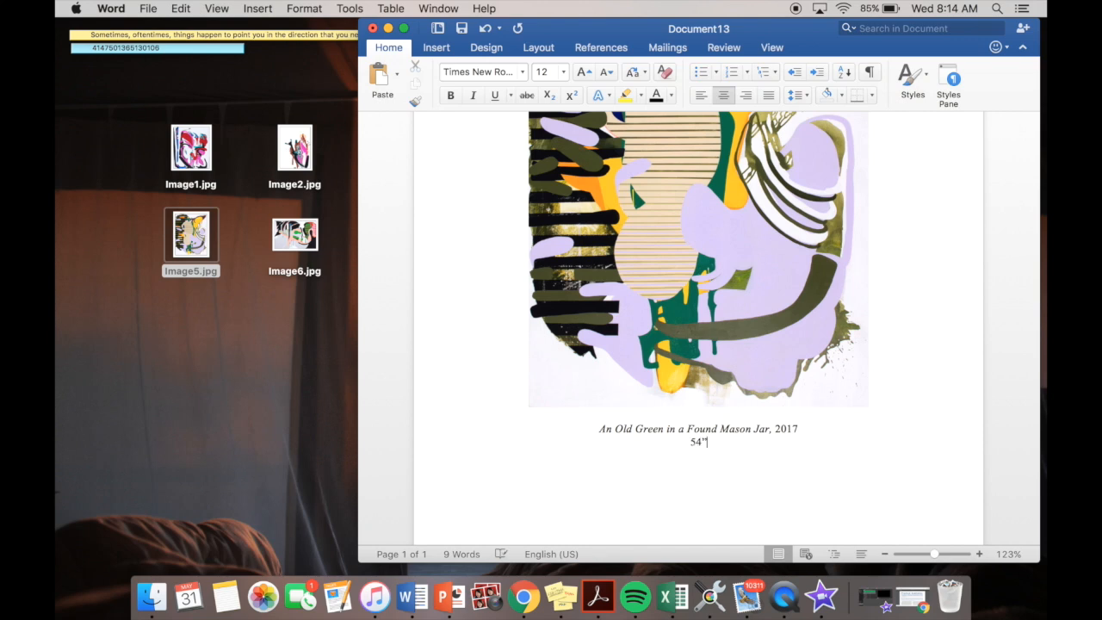
- Complete the caption with the dimensions 54" x 63" and a line below reading "Acrylic and vinyl on canvas"
{"action": "type", "text": "x"}
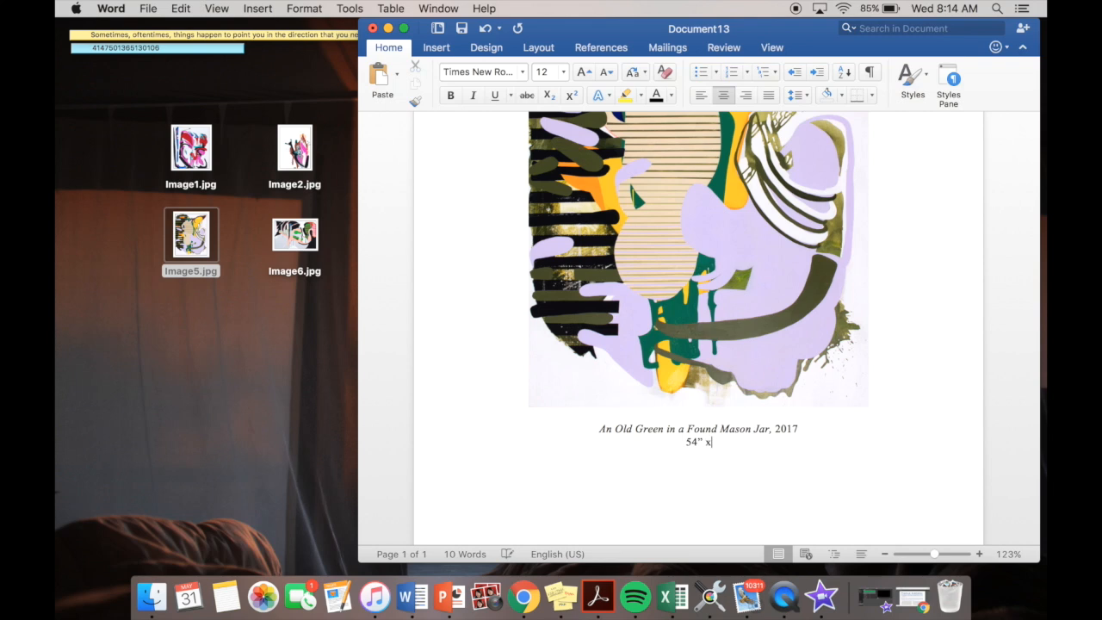
{"action": "type", "text": "63"}
{"action": "type", "text": "\""}
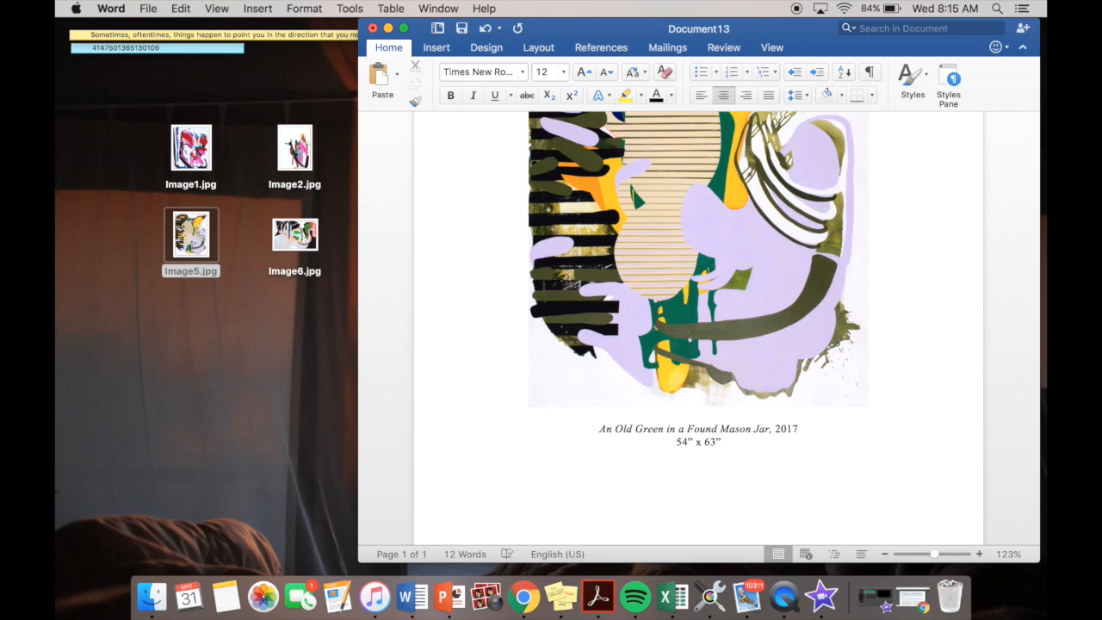
{"action": "type", "text": "ylic and vinyl on ca"}
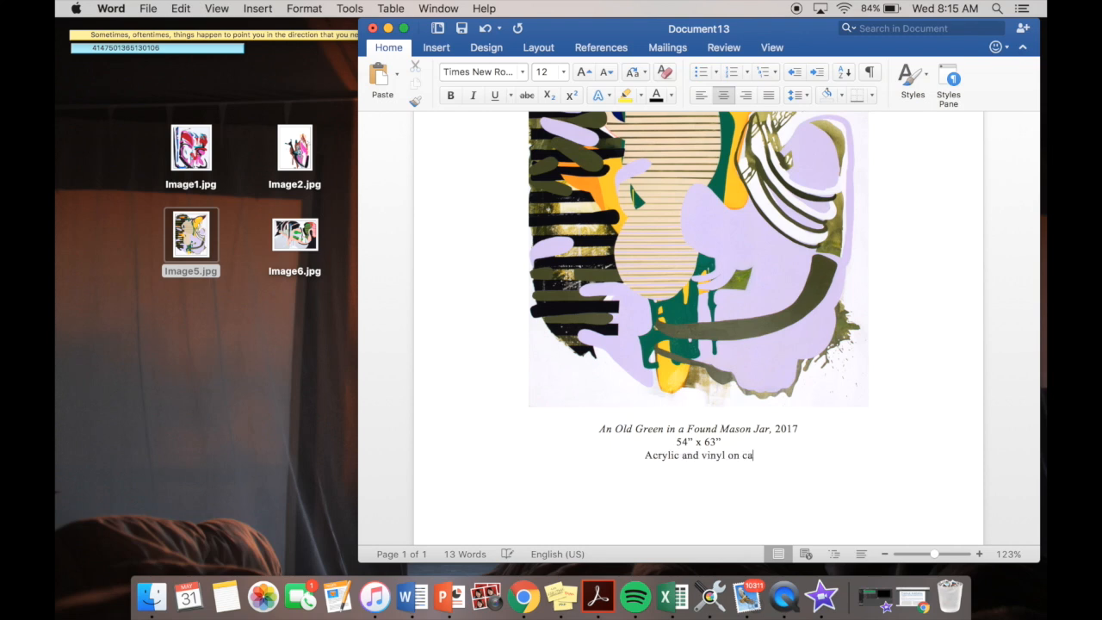
{"action": "type", "text": "nvas"}
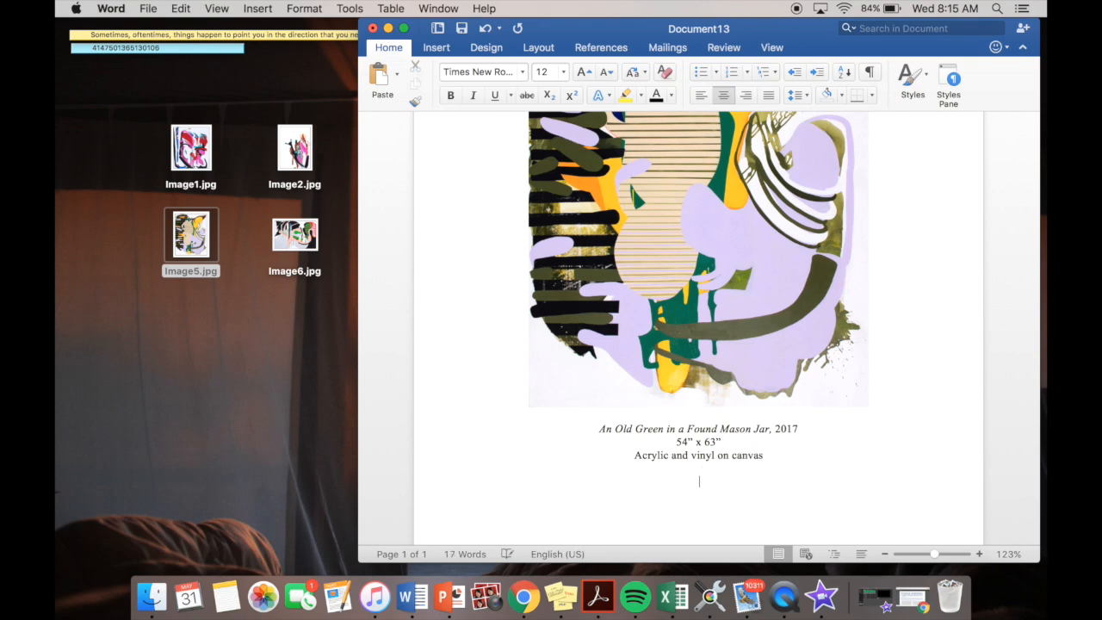
- Insert Image3.jpg from the desktop below the first painting's caption, shifting the document window as needed to reach the file
{"action": "scroll", "coordinate": [769, 459], "scroll_direction": "up", "scroll_amount": 5}
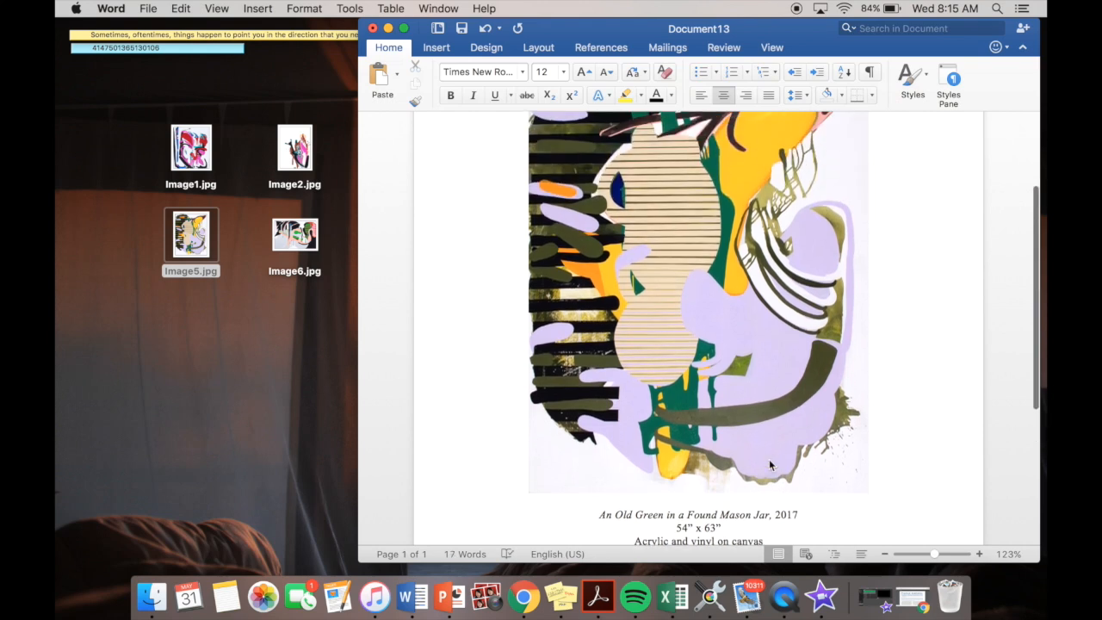
{"action": "scroll", "coordinate": [768, 459], "scroll_direction": "down", "scroll_amount": 5}
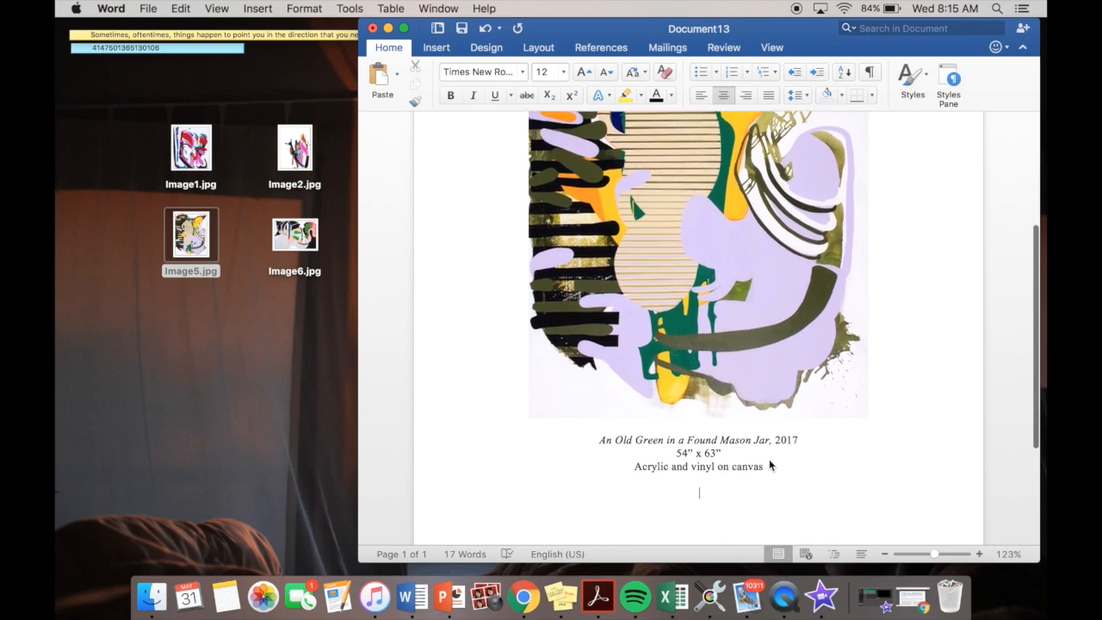
{"action": "left_click_drag", "start_coordinate": [548, 32], "coordinate": [592, 32]}
{"action": "left_click_drag", "start_coordinate": [391, 142], "coordinate": [743, 472]}
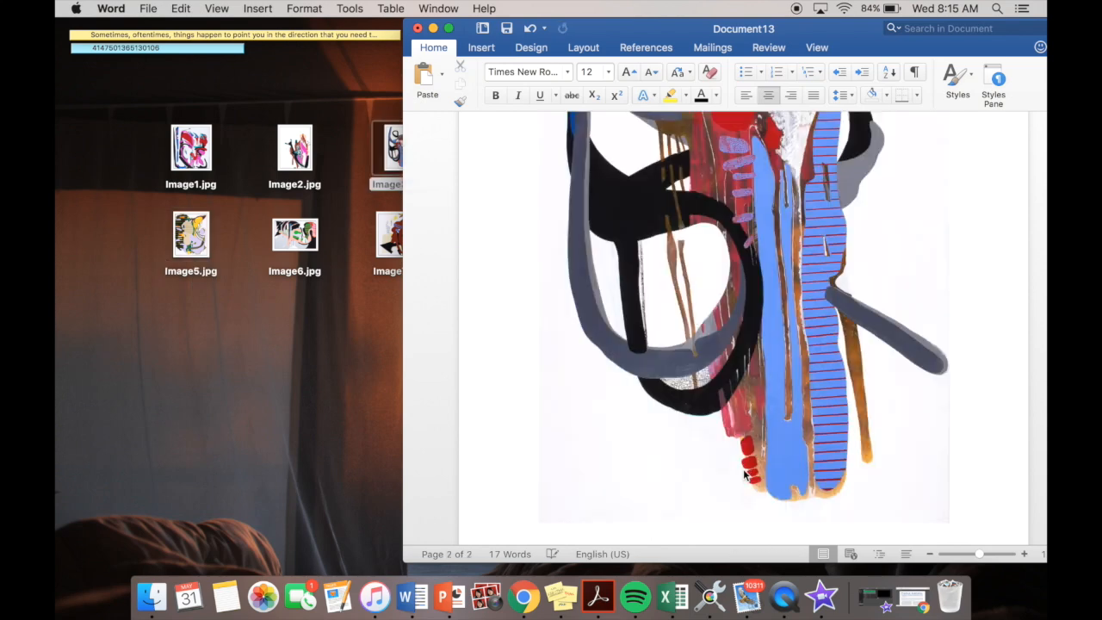
{"action": "left_click_drag", "start_coordinate": [801, 31], "coordinate": [743, 31]}
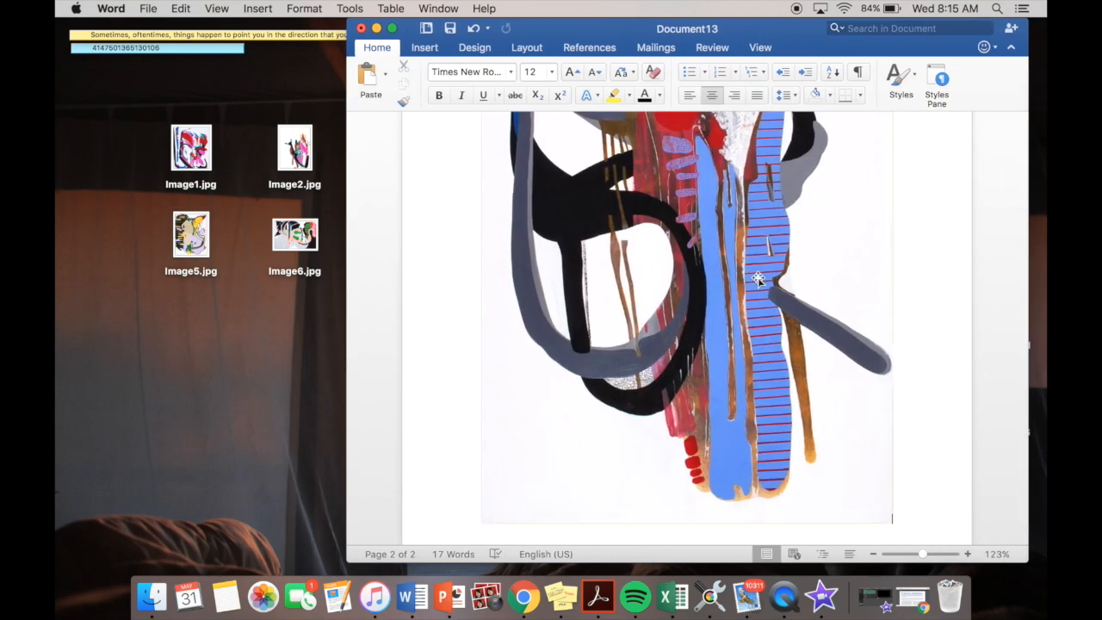
- Shrink the second painting proportionally so its caption fits on the page, and start an italic caption line below it
{"action": "scroll", "coordinate": [756, 276], "scroll_direction": "down", "scroll_amount": 2}
{"action": "left_click", "coordinate": [835, 410]}
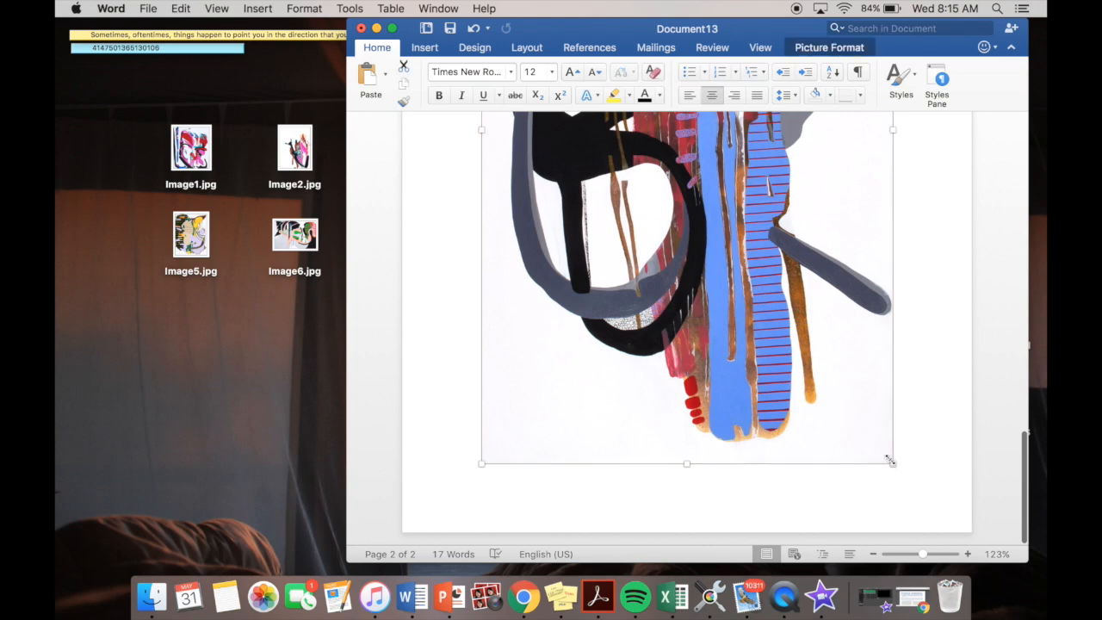
{"action": "left_click_drag", "start_coordinate": [891, 461], "coordinate": [779, 300]}
{"action": "scroll", "coordinate": [832, 372], "scroll_direction": "down", "scroll_amount": 5}
{"action": "left_click", "coordinate": [876, 422]}
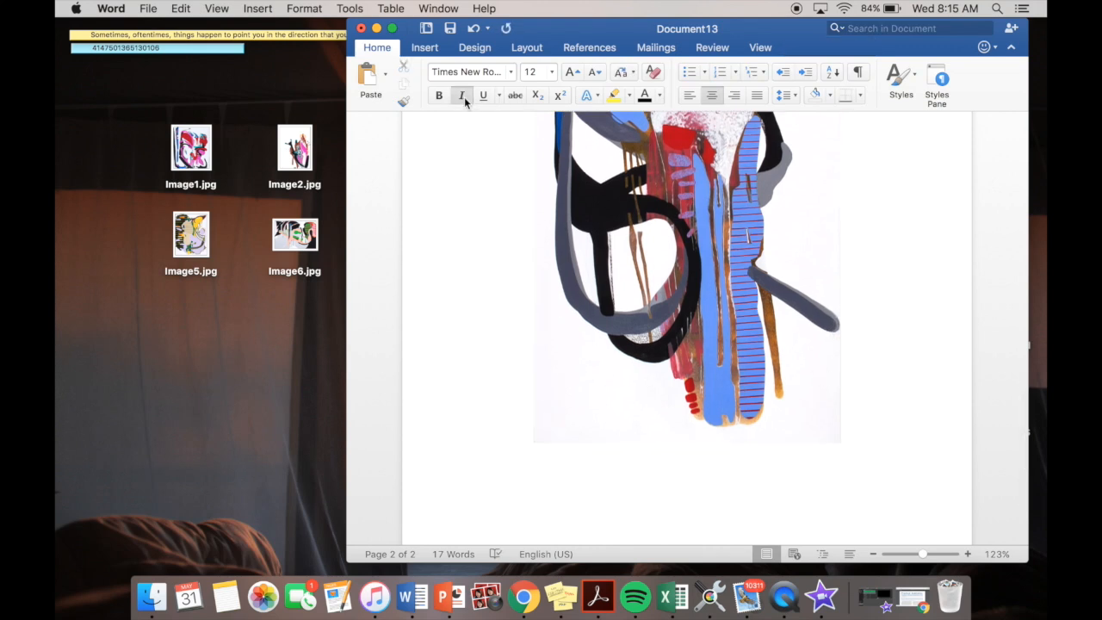
- Enter the italic title "Red and Yellow and Purple and Green," followed by the year 2017 in regular type
{"action": "type", "text": "and Yellow and Purple and Green,"}
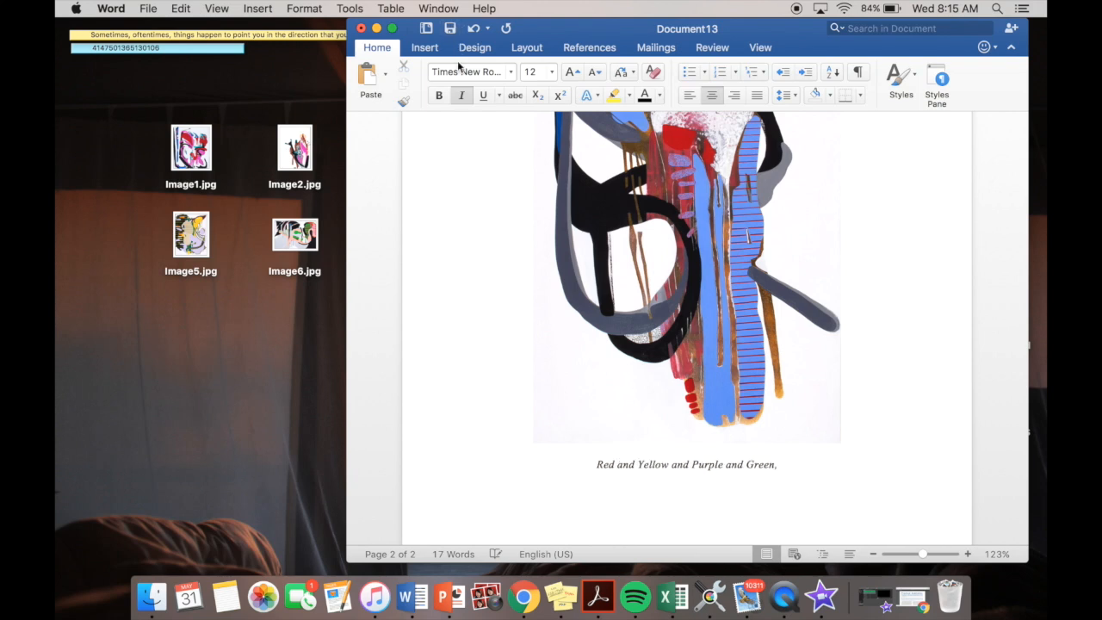
{"action": "left_click", "coordinate": [461, 96]}
{"action": "type", "text": "2017"}
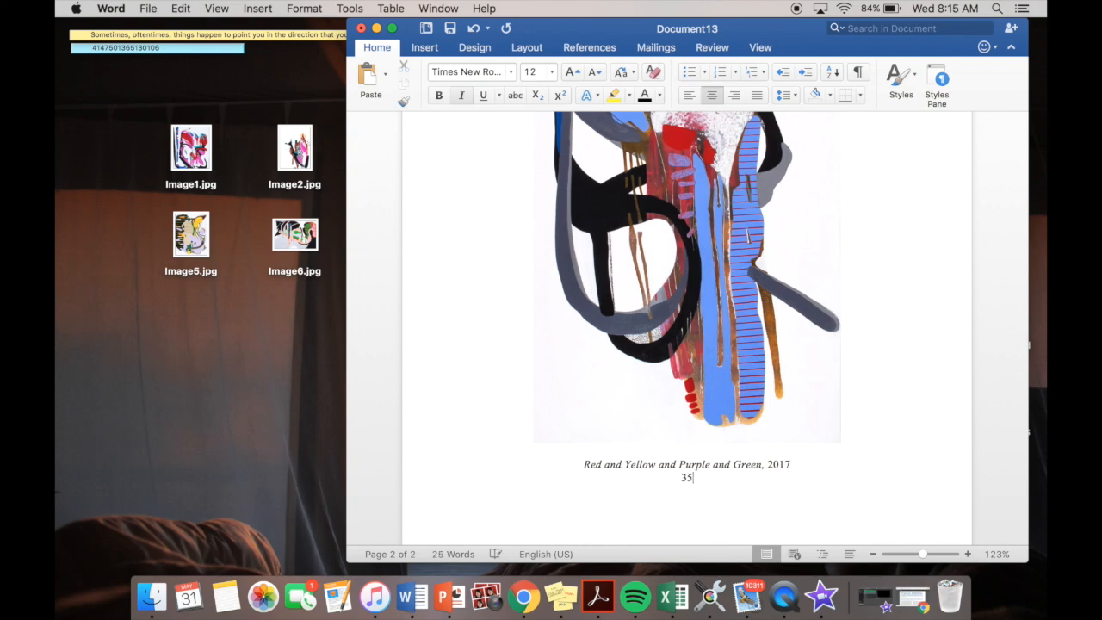
- Complete the second caption with the dimensions 35" x 54" and a line below reading "Acrylic and vinyl on canvas"
{"action": "type", "text": "x"}
{"action": "type", "text": " 54” "}
{"action": "type", "text": "Acrylic and vi"}
{"action": "type", "text": "nyl on canvas"}
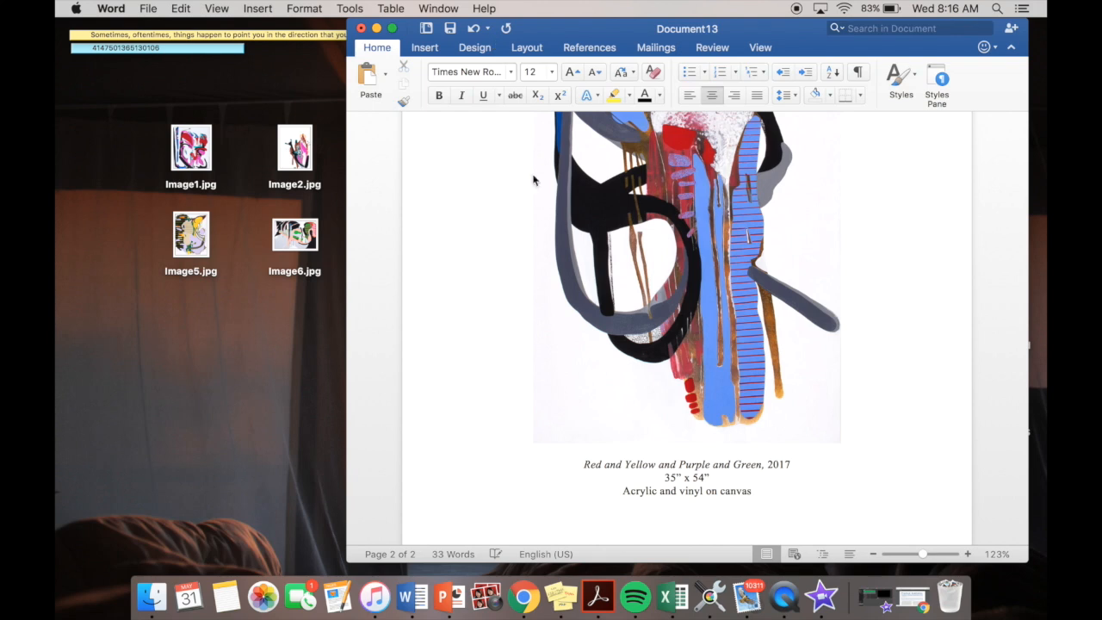
- Review both portfolio pages, checking the size and placement of each painting and its caption
{"action": "left_click_drag", "start_coordinate": [610, 39], "coordinate": [489, 38]}
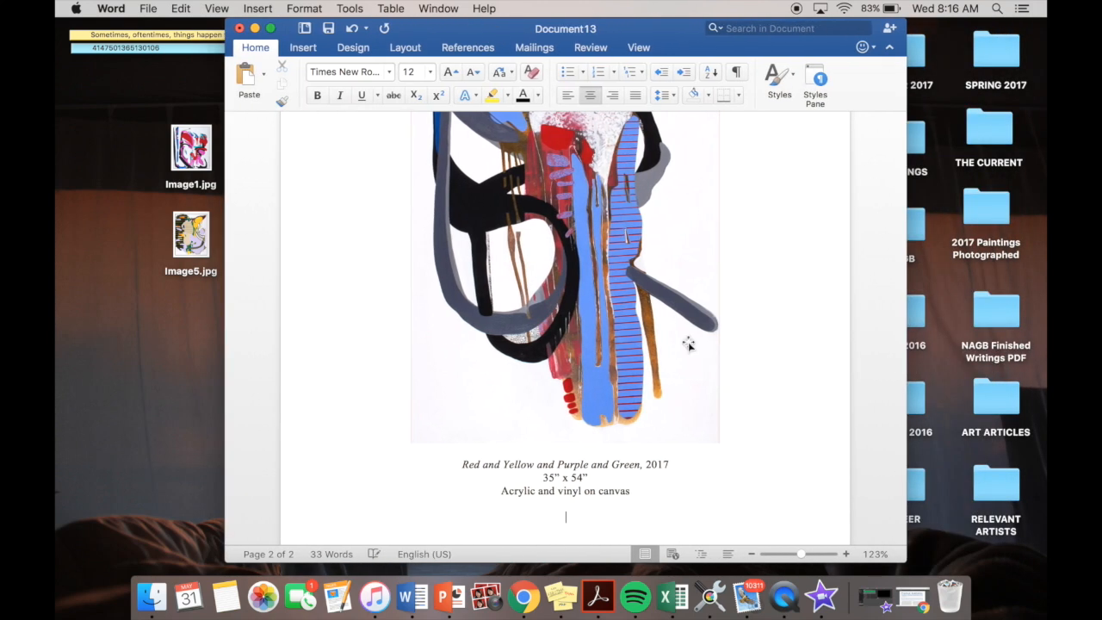
{"action": "scroll", "coordinate": [688, 345], "scroll_direction": "up", "scroll_amount": 10}
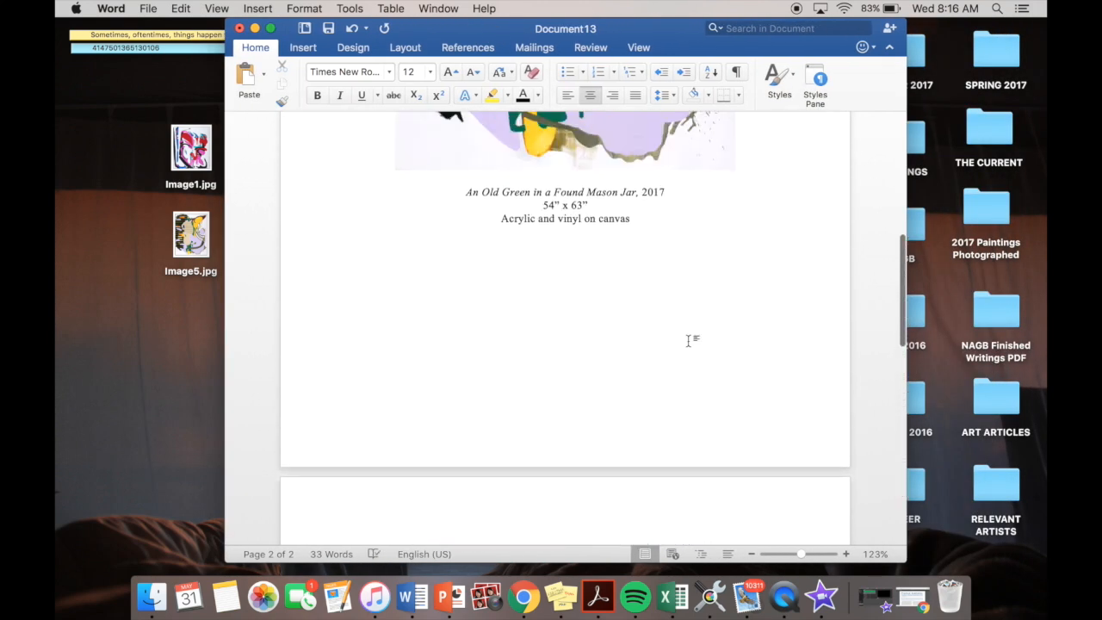
{"action": "scroll", "coordinate": [689, 340], "scroll_direction": "up", "scroll_amount": 10}
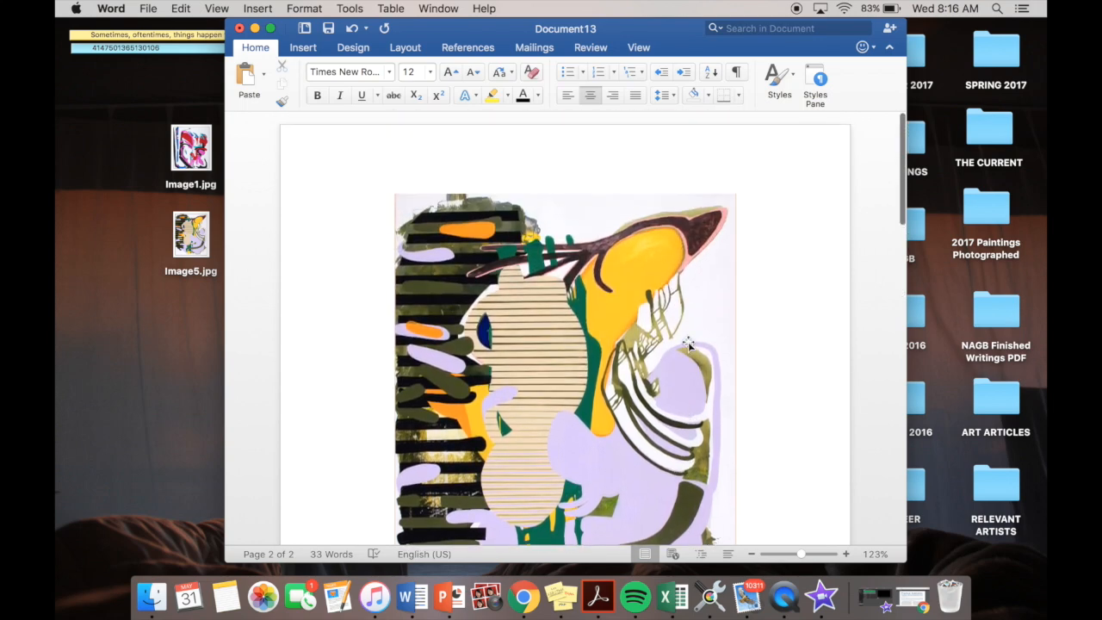
{"action": "scroll", "coordinate": [689, 344], "scroll_direction": "down", "scroll_amount": 15}
{"action": "scroll", "coordinate": [688, 345], "scroll_direction": "up", "scroll_amount": 2}
{"action": "scroll", "coordinate": [689, 342], "scroll_direction": "down", "scroll_amount": 2}
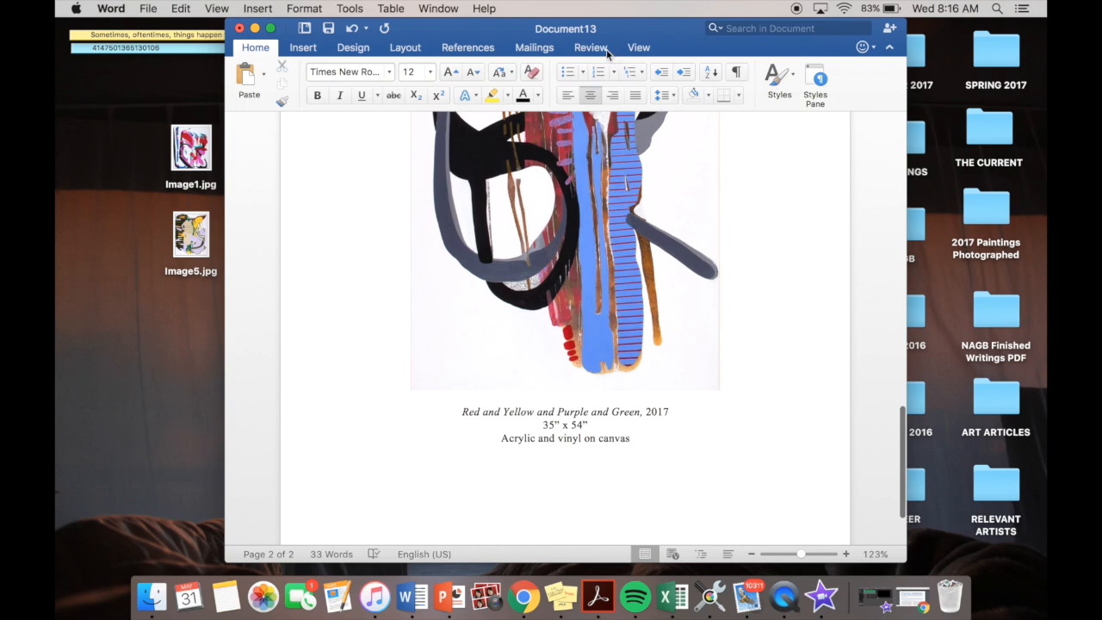
{"action": "left_click_drag", "start_coordinate": [583, 33], "coordinate": [635, 7]}
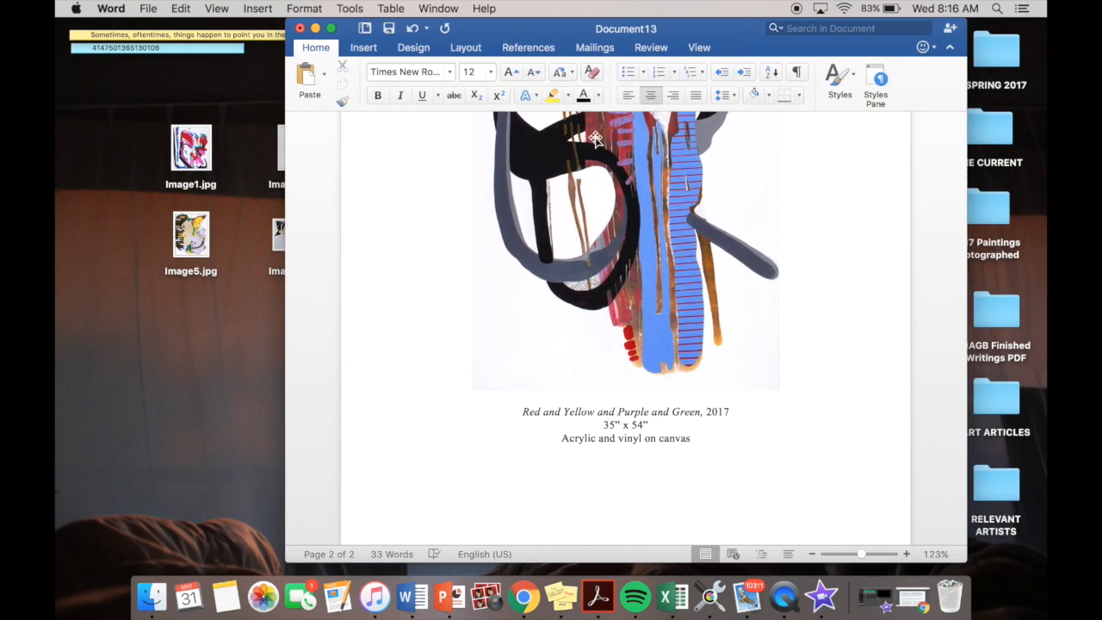
- Start saving the document under a new name made of the artist's full name followed by "_Portfolio"
{"action": "left_click", "coordinate": [150, 9]}
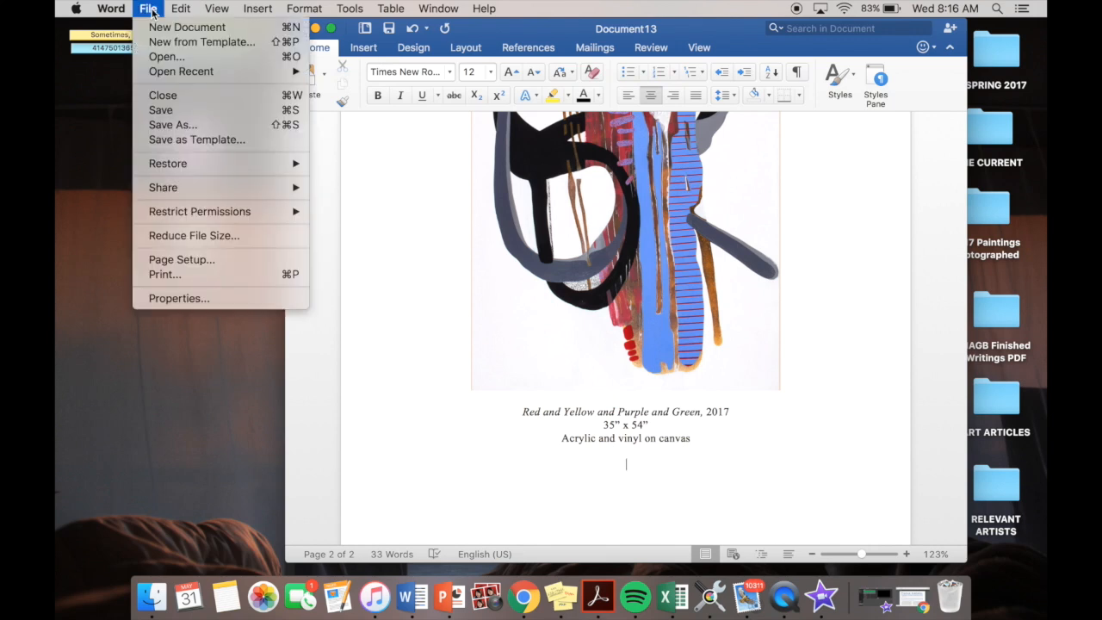
{"action": "left_click", "coordinate": [213, 130]}
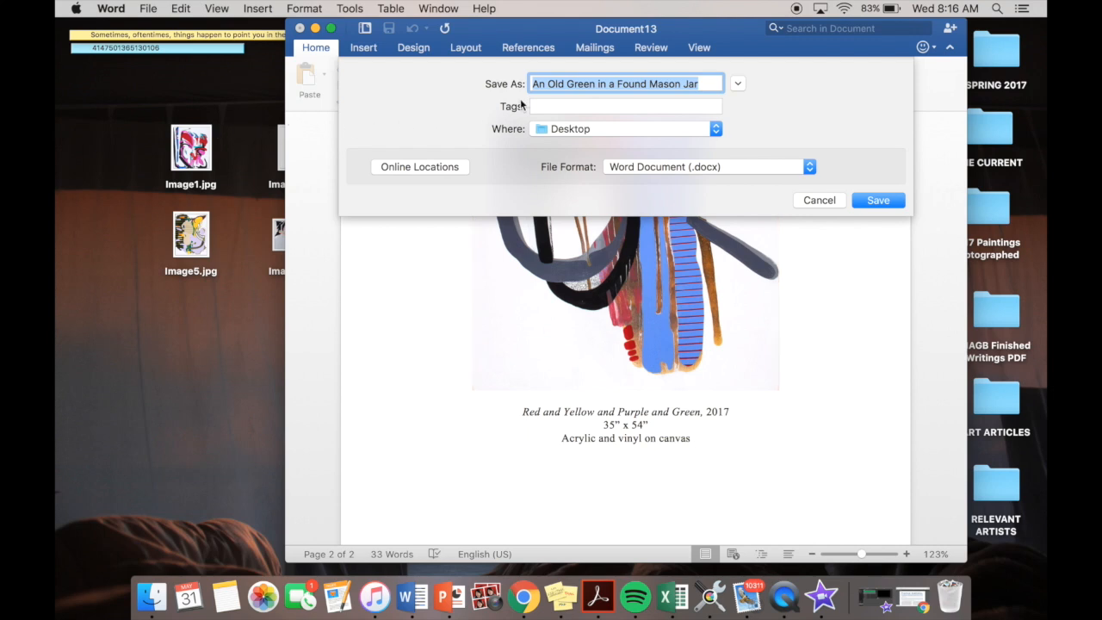
{"action": "left_click", "coordinate": [706, 83]}
{"action": "left_click_drag", "start_coordinate": [706, 83], "coordinate": [529, 83]}
{"action": "key", "text": "BackSpace"}
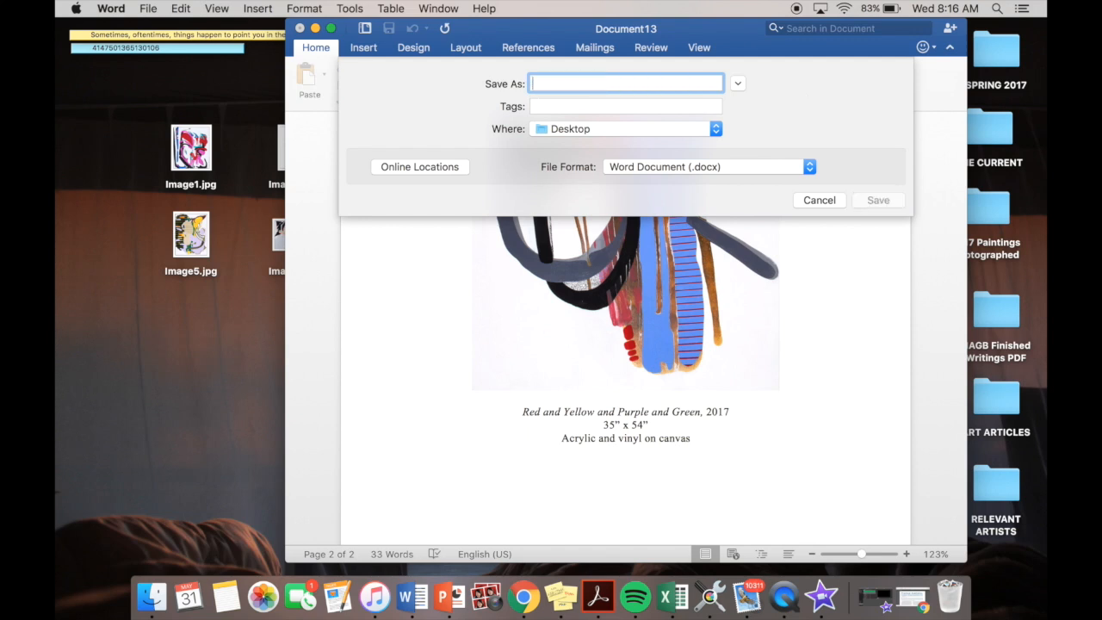
{"action": "type", "text": "Natas"}
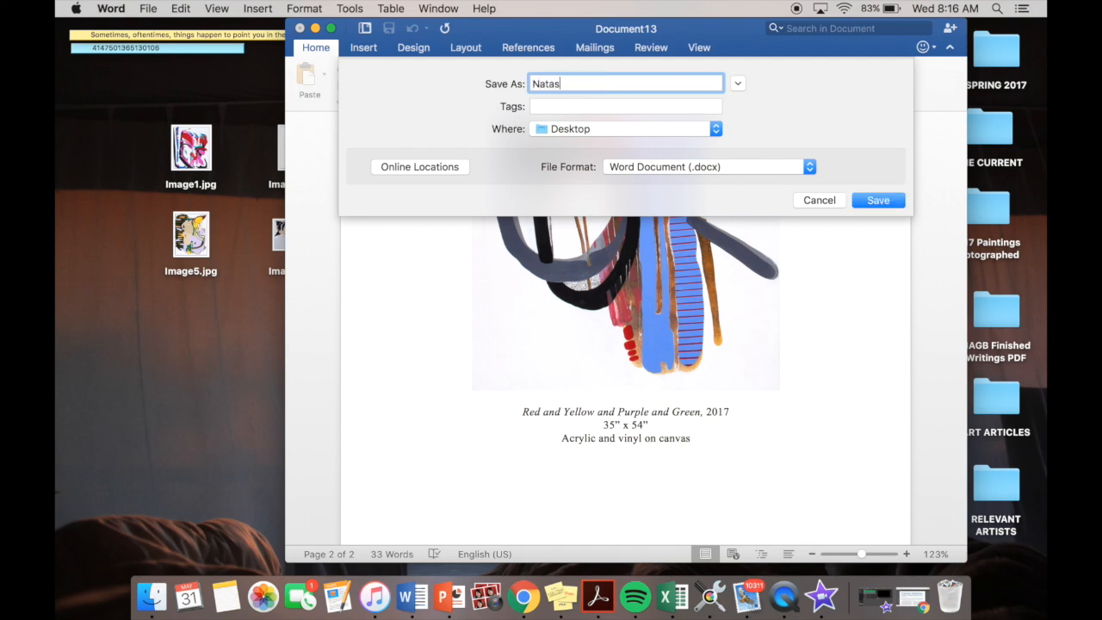
{"action": "type", "text": "chaVazquez_Portfolio"}
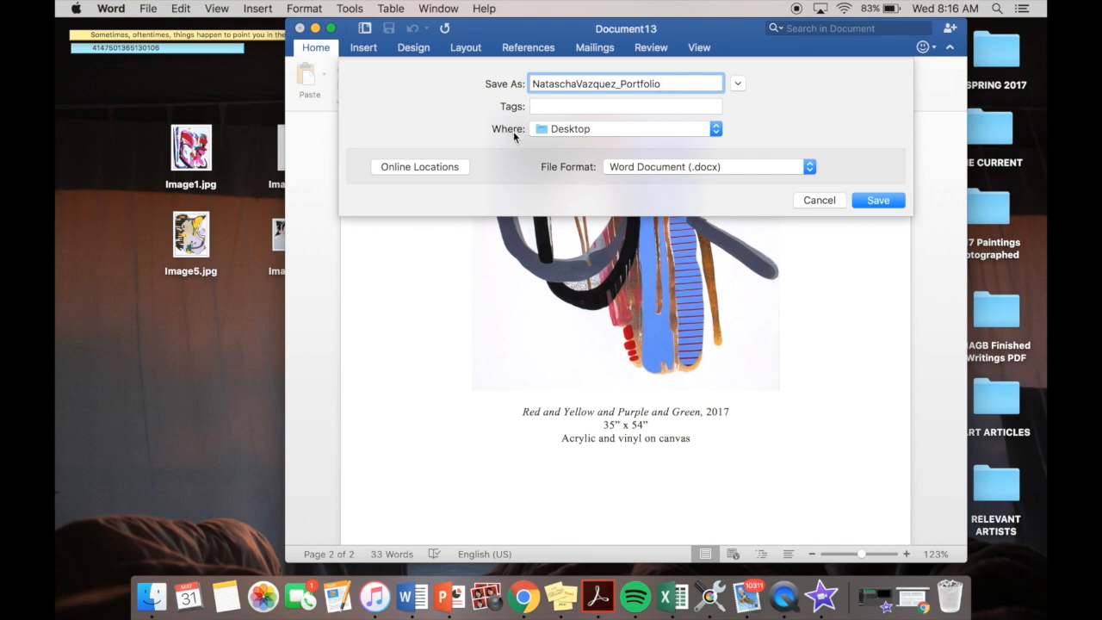
- Save the portfolio to the Desktop in PDF format
{"action": "left_click", "coordinate": [601, 131]}
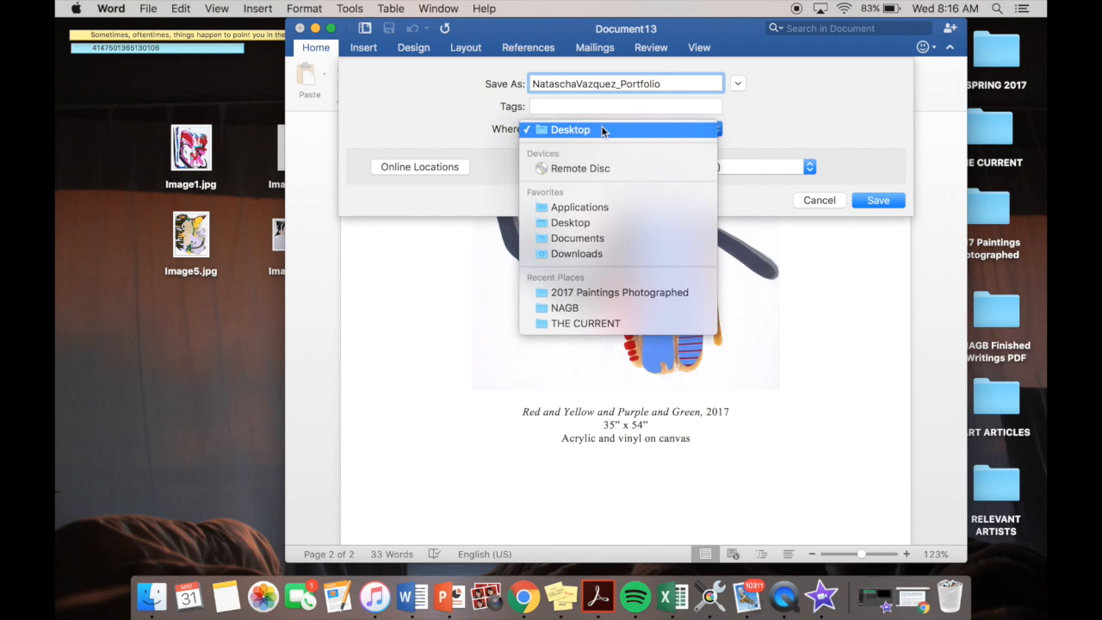
{"action": "left_click", "coordinate": [602, 224]}
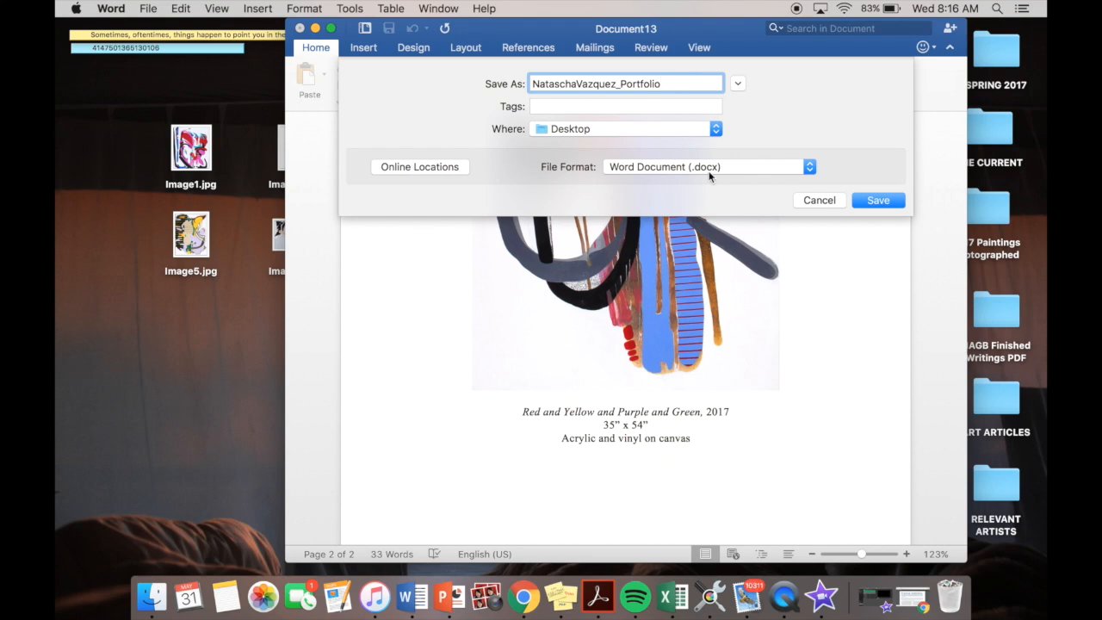
{"action": "left_click", "coordinate": [809, 168]}
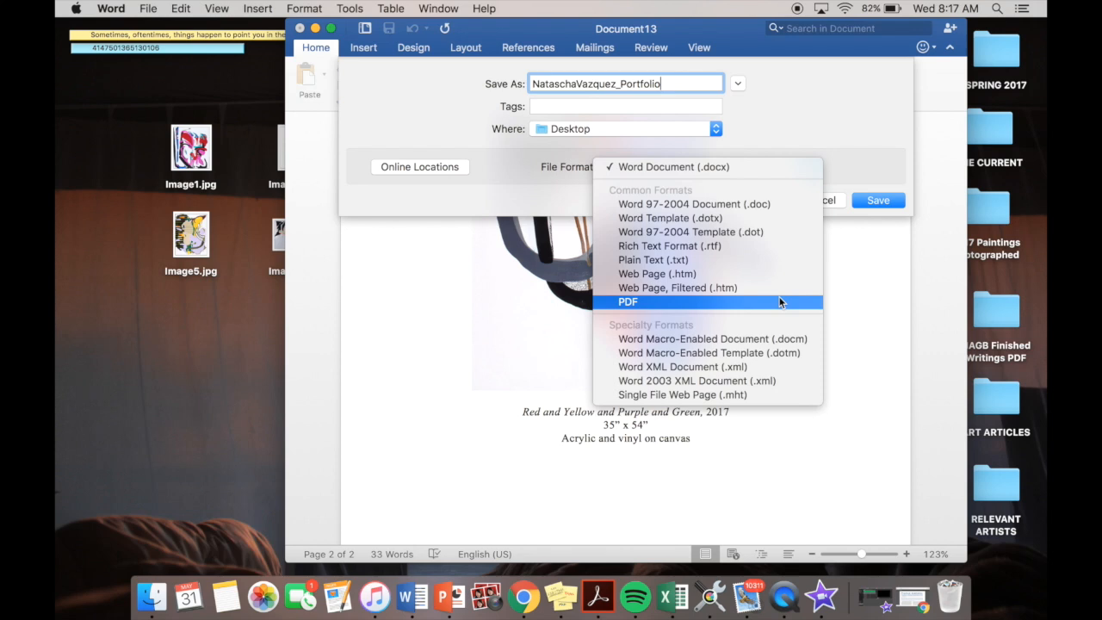
{"action": "left_click", "coordinate": [732, 302]}
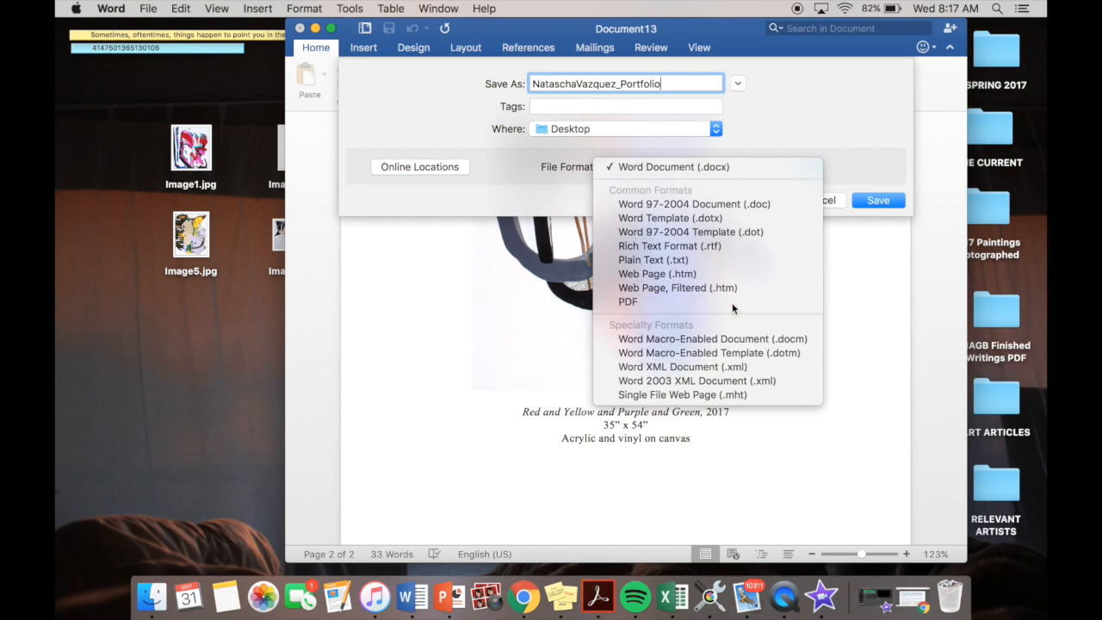
{"action": "left_click", "coordinate": [866, 203]}
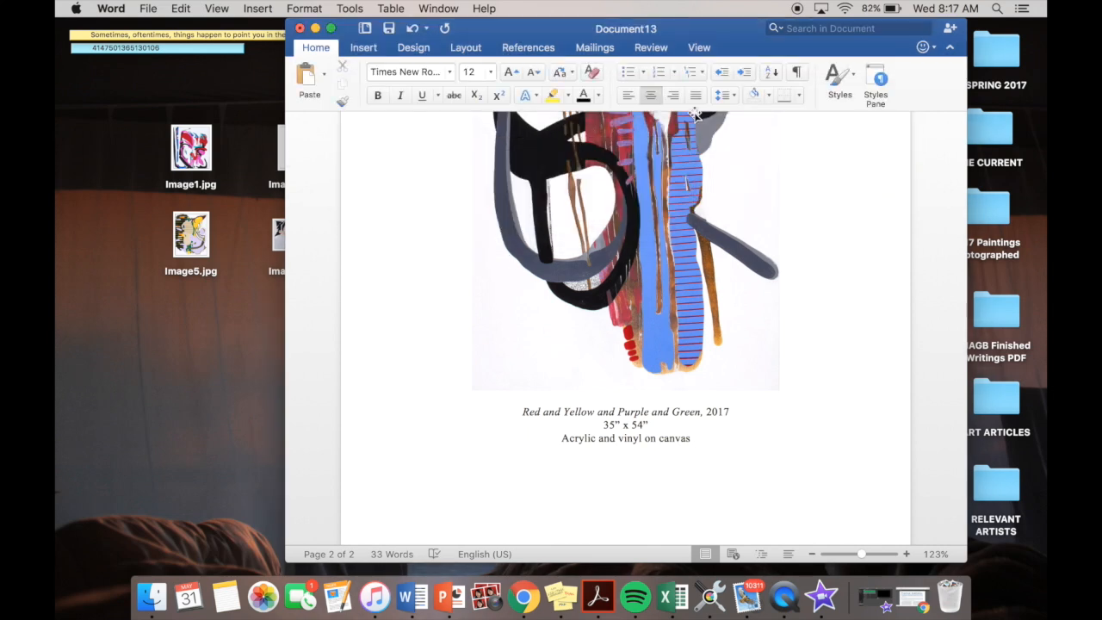
- Minimize the document, move the saved portfolio PDF to an open area of the desktop and open it in Acrobat Reader
{"action": "left_click", "coordinate": [316, 29]}
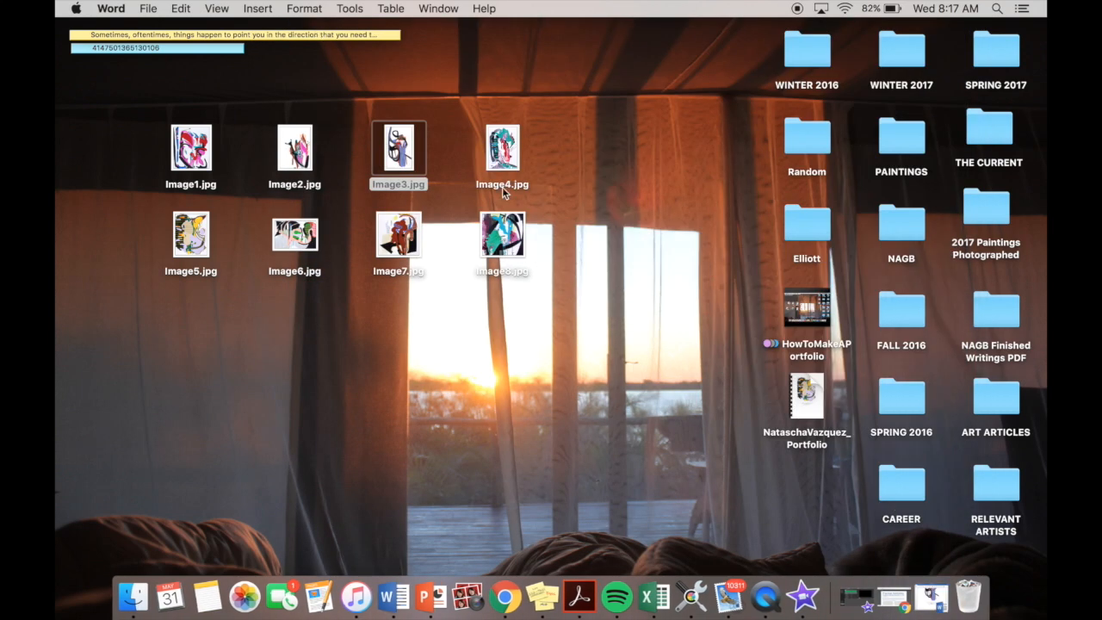
{"action": "left_click_drag", "start_coordinate": [804, 392], "coordinate": [621, 358]}
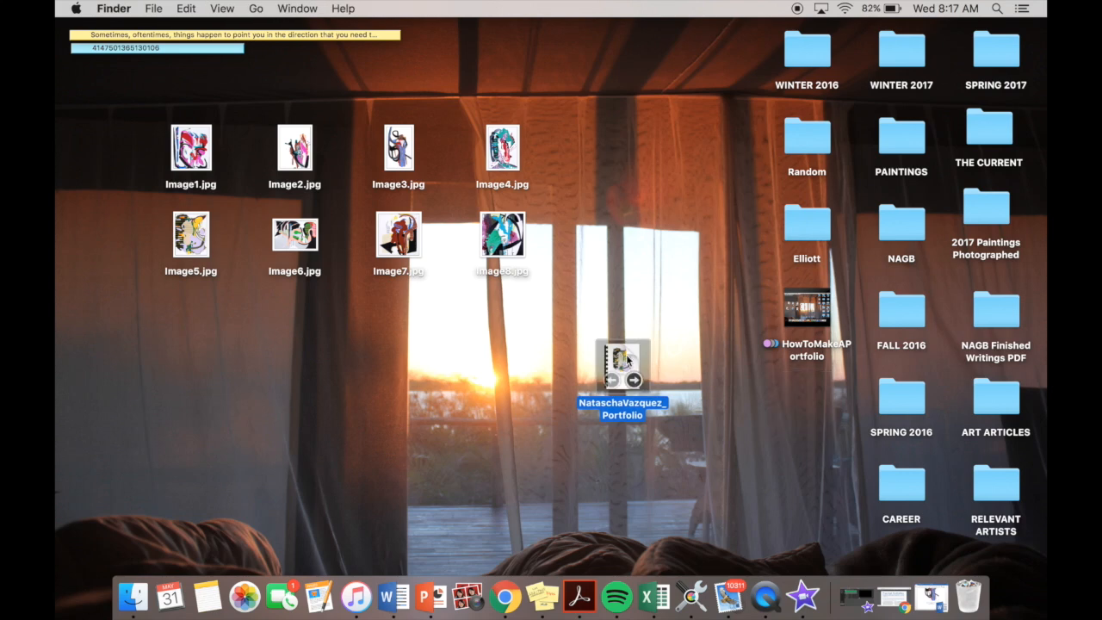
{"action": "double_click", "coordinate": [626, 354]}
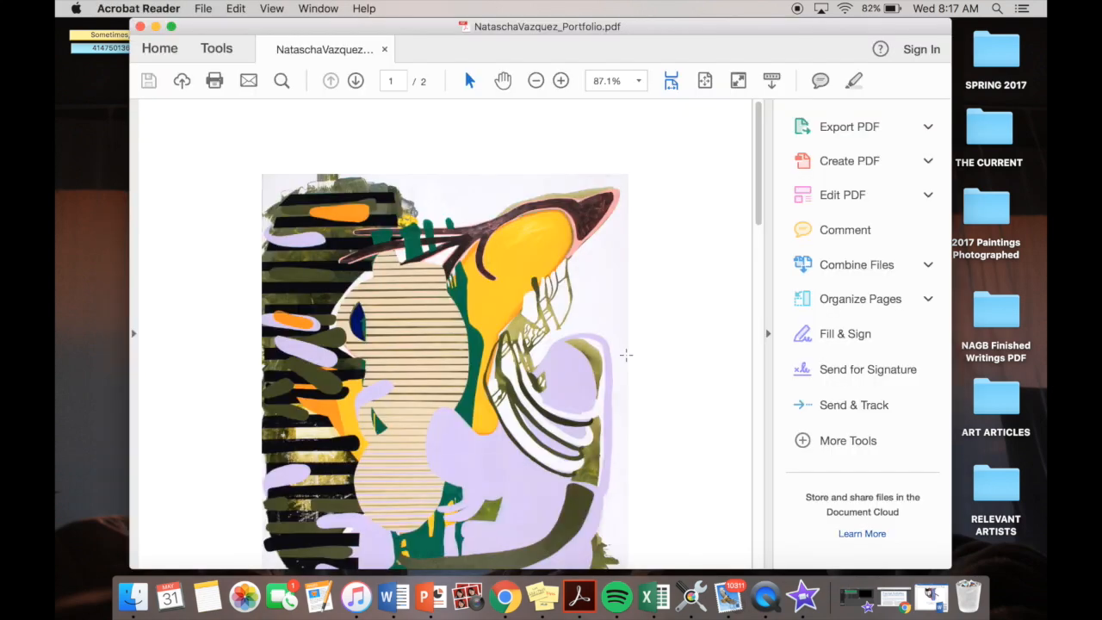
- Check the paintings and captions on both pages of the exported portfolio PDF, and close it
{"action": "scroll", "coordinate": [626, 354], "scroll_direction": "down", "scroll_amount": 5}
{"action": "scroll", "coordinate": [625, 354], "scroll_direction": "down", "scroll_amount": 8}
{"action": "scroll", "coordinate": [626, 354], "scroll_direction": "down", "scroll_amount": 9}
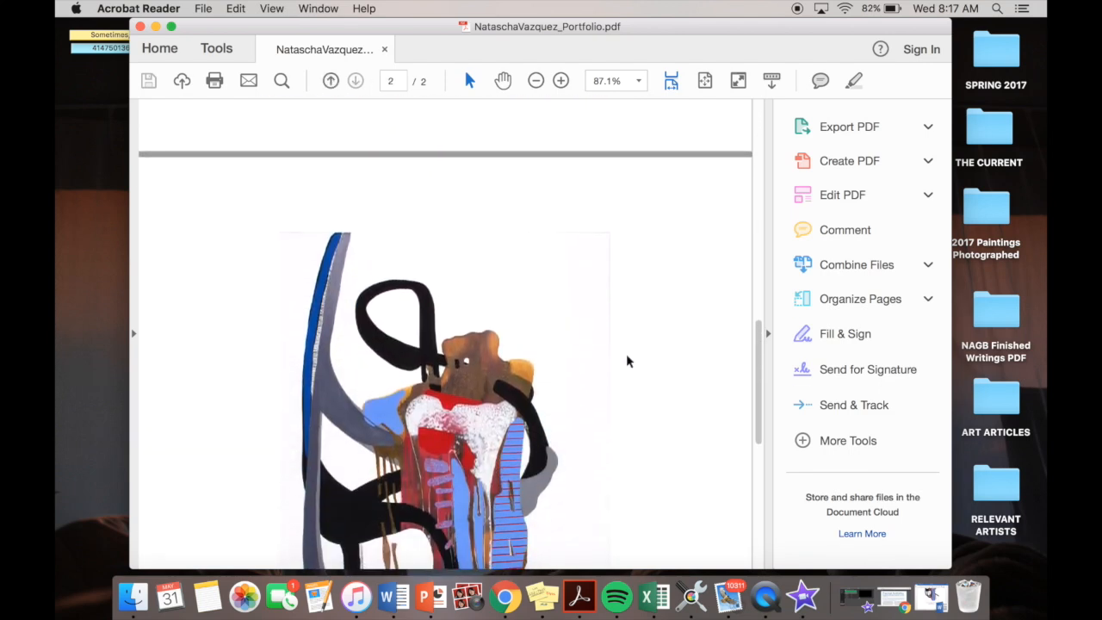
{"action": "scroll", "coordinate": [626, 362], "scroll_direction": "down", "scroll_amount": 9}
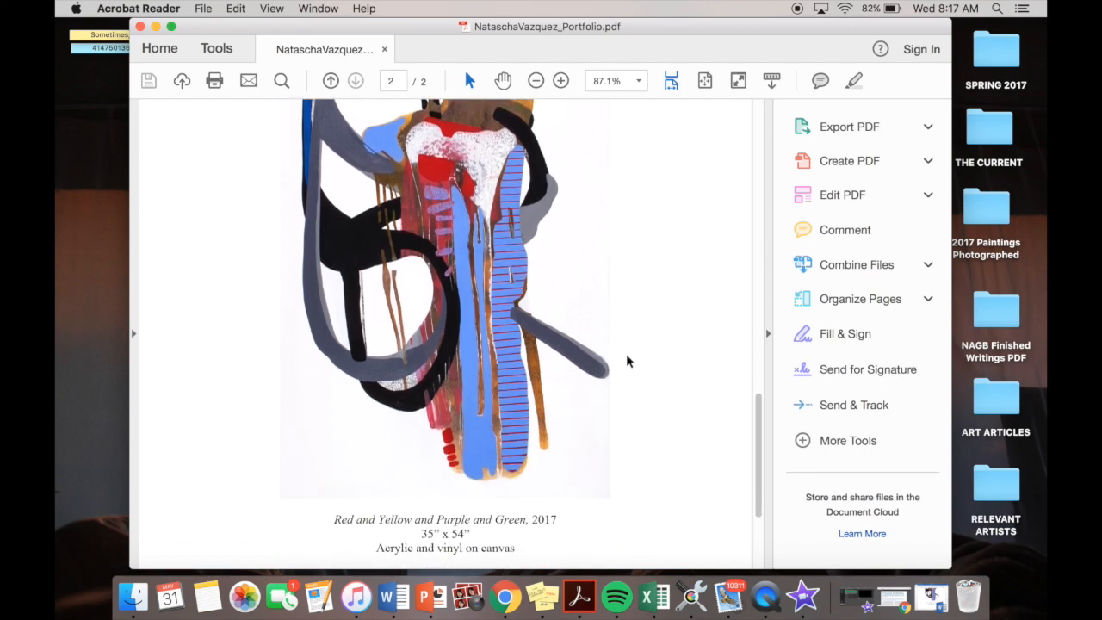
{"action": "scroll", "coordinate": [626, 361], "scroll_direction": "down", "scroll_amount": 5}
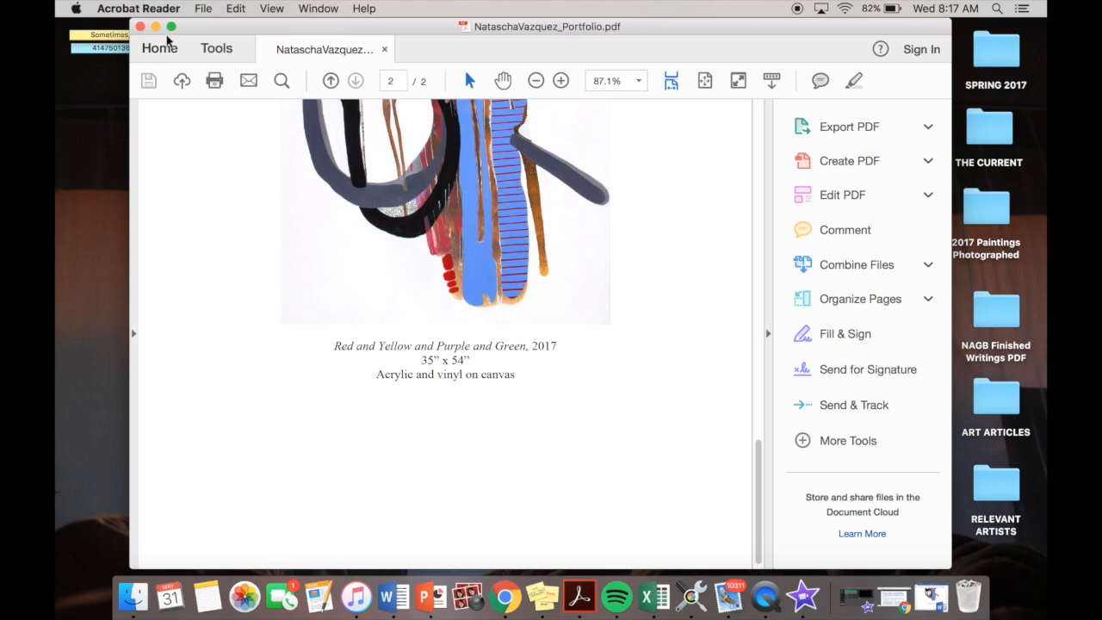
{"action": "left_click", "coordinate": [140, 27]}
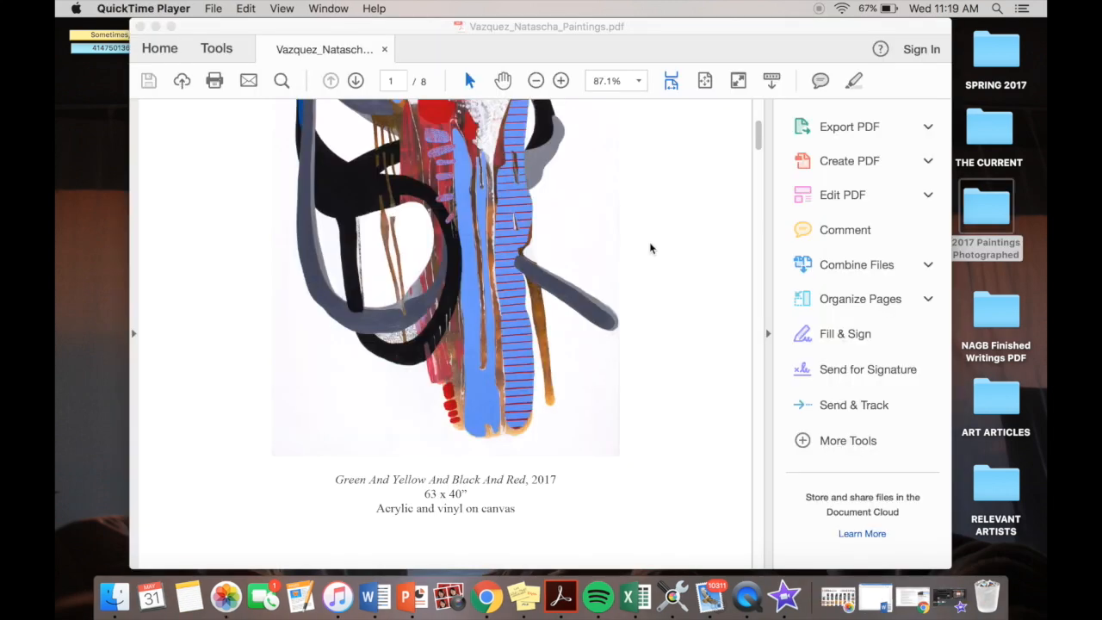
- Examine the painting placement and the title, year, size and medium captions on pages 1 and 2 of the finished paintings PDF
{"action": "scroll", "coordinate": [649, 249], "scroll_direction": "down", "scroll_amount": 3}
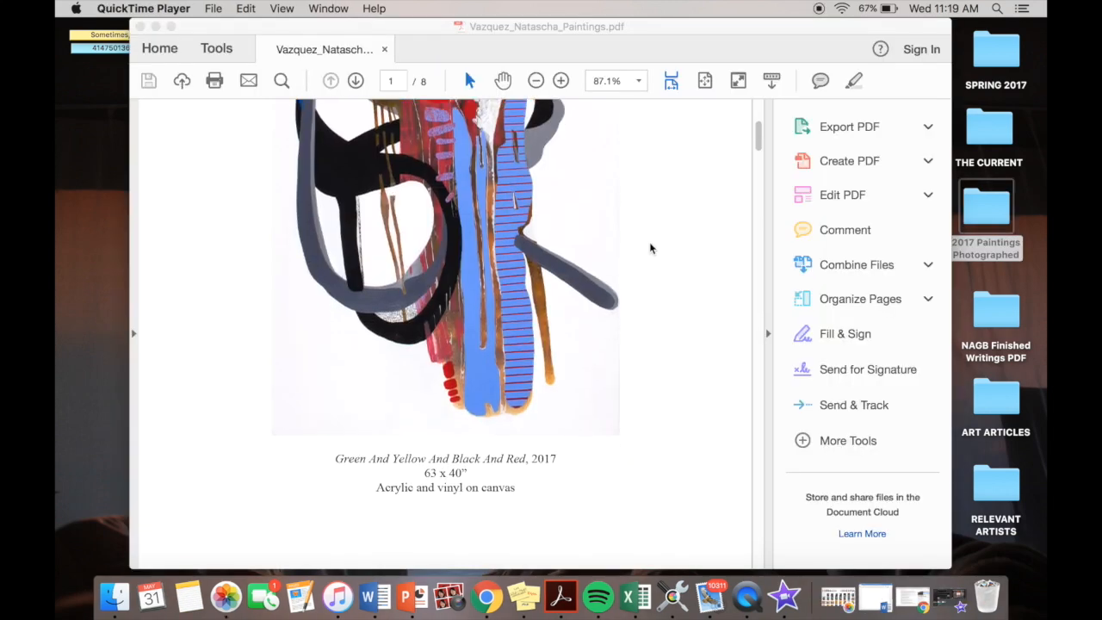
{"action": "scroll", "coordinate": [650, 249], "scroll_direction": "down", "scroll_amount": 2}
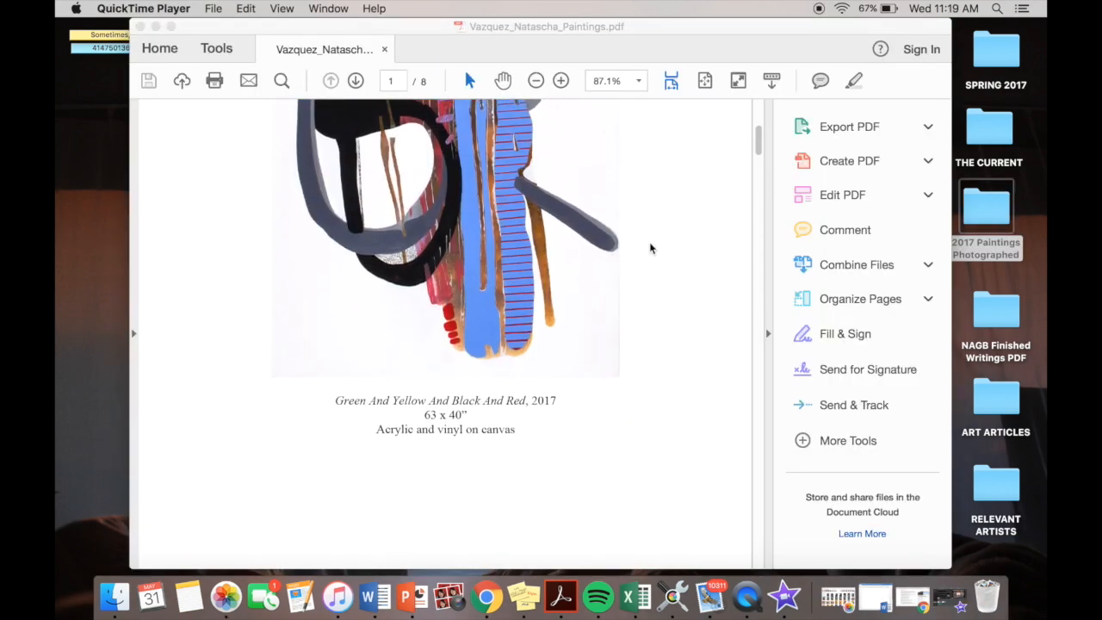
{"action": "scroll", "coordinate": [650, 249], "scroll_direction": "down", "scroll_amount": 4}
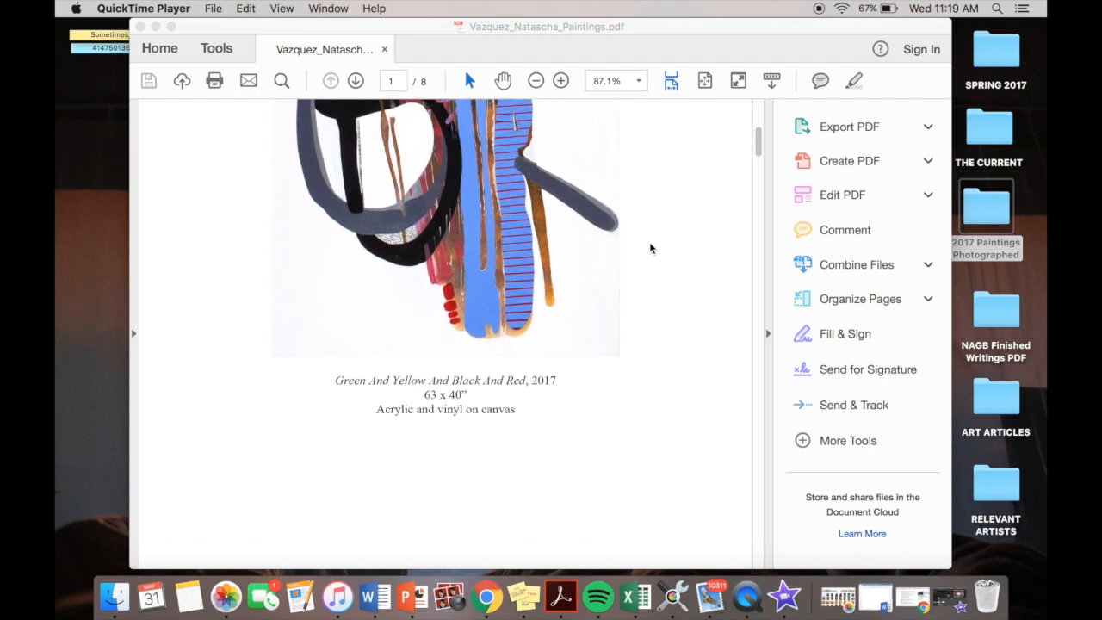
{"action": "scroll", "coordinate": [650, 249], "scroll_direction": "down", "scroll_amount": 4}
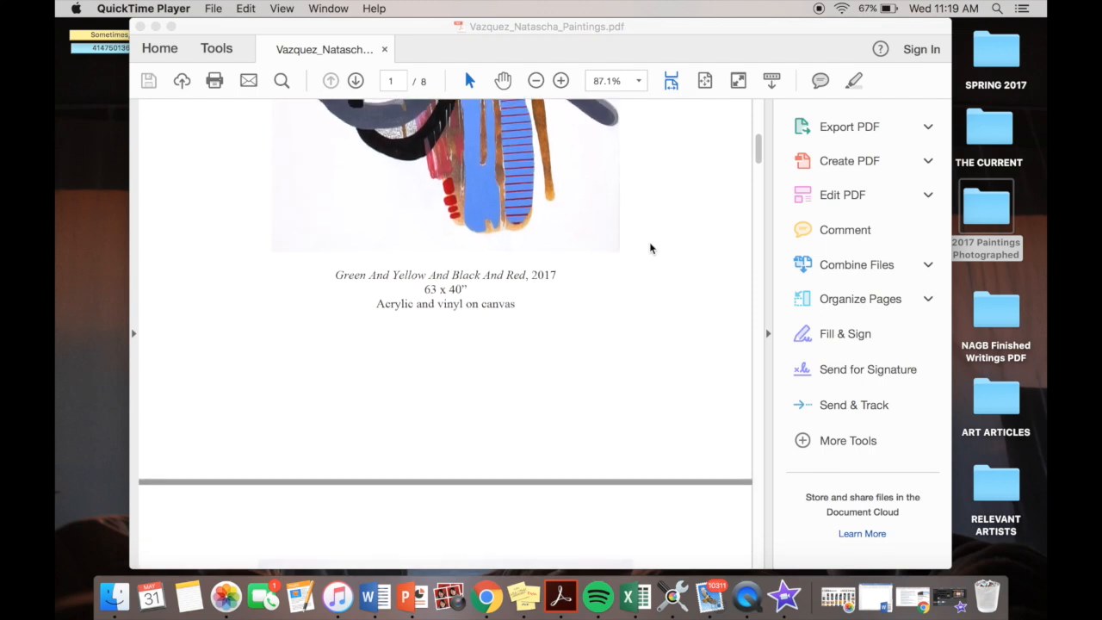
{"action": "scroll", "coordinate": [650, 249], "scroll_direction": "down", "scroll_amount": 4}
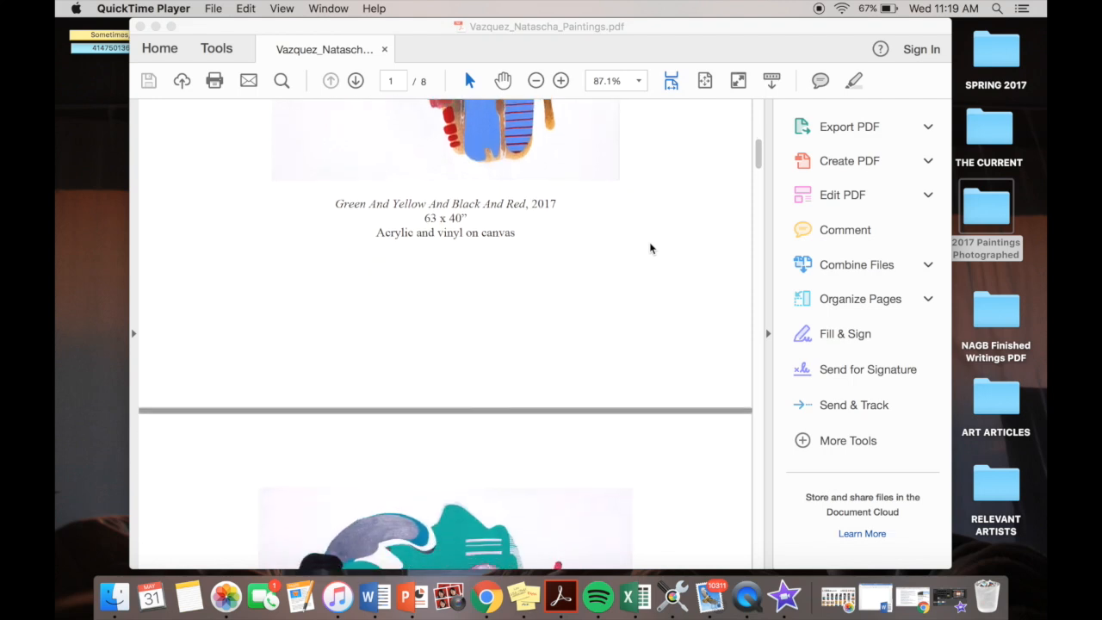
{"action": "scroll", "coordinate": [650, 249], "scroll_direction": "down", "scroll_amount": 5}
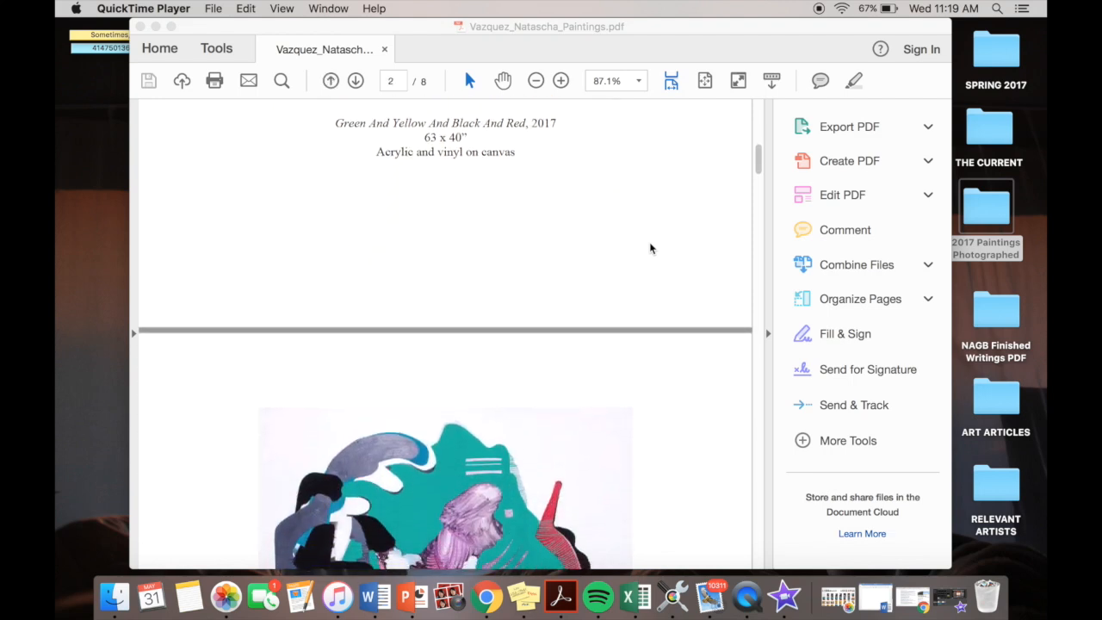
{"action": "scroll", "coordinate": [650, 249], "scroll_direction": "down", "scroll_amount": 2}
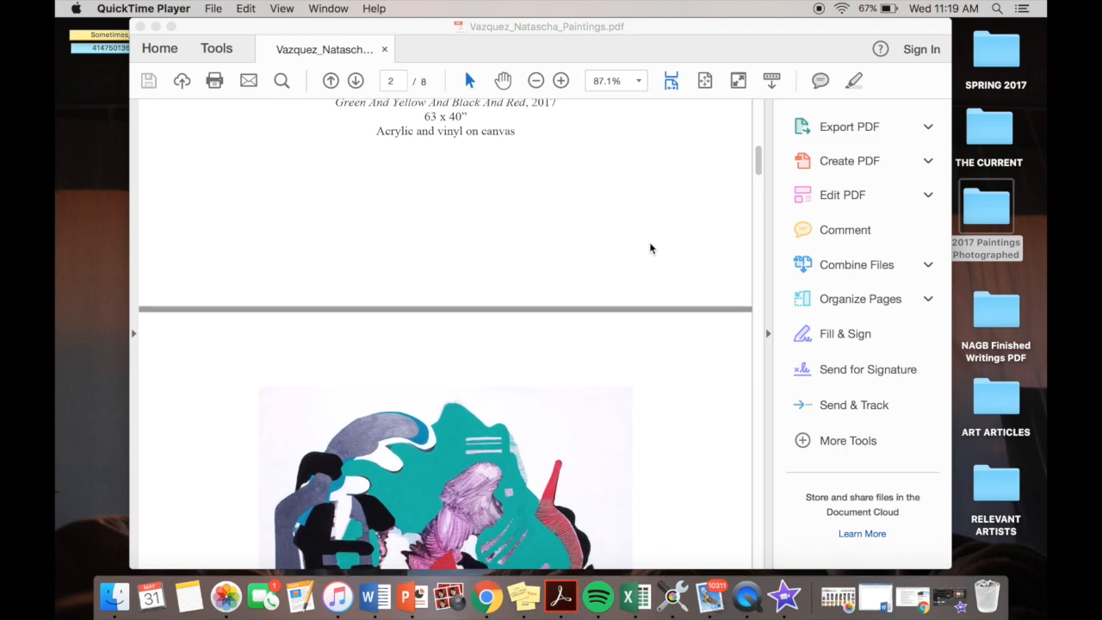
{"action": "scroll", "coordinate": [650, 248], "scroll_direction": "down", "scroll_amount": 5}
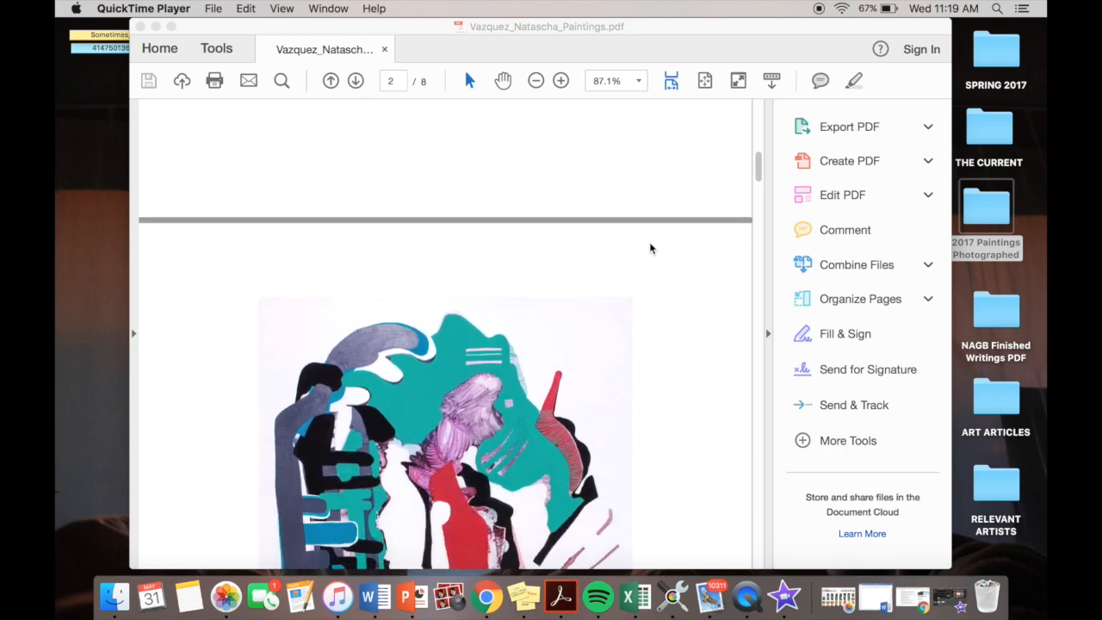
{"action": "scroll", "coordinate": [650, 249], "scroll_direction": "down", "scroll_amount": 1}
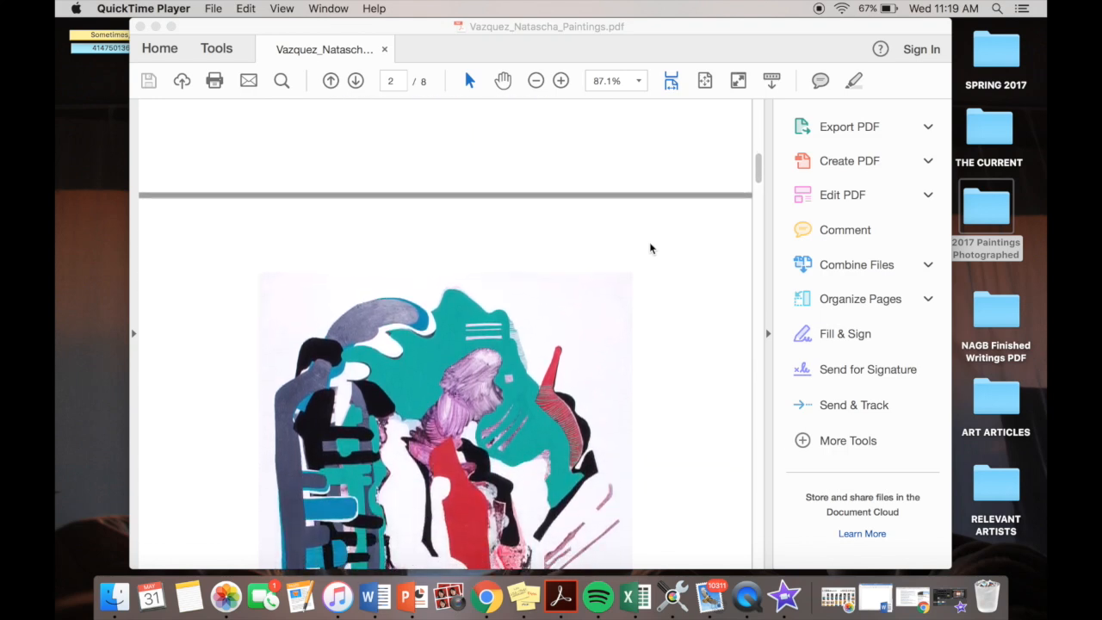
{"action": "scroll", "coordinate": [650, 248], "scroll_direction": "down", "scroll_amount": 6}
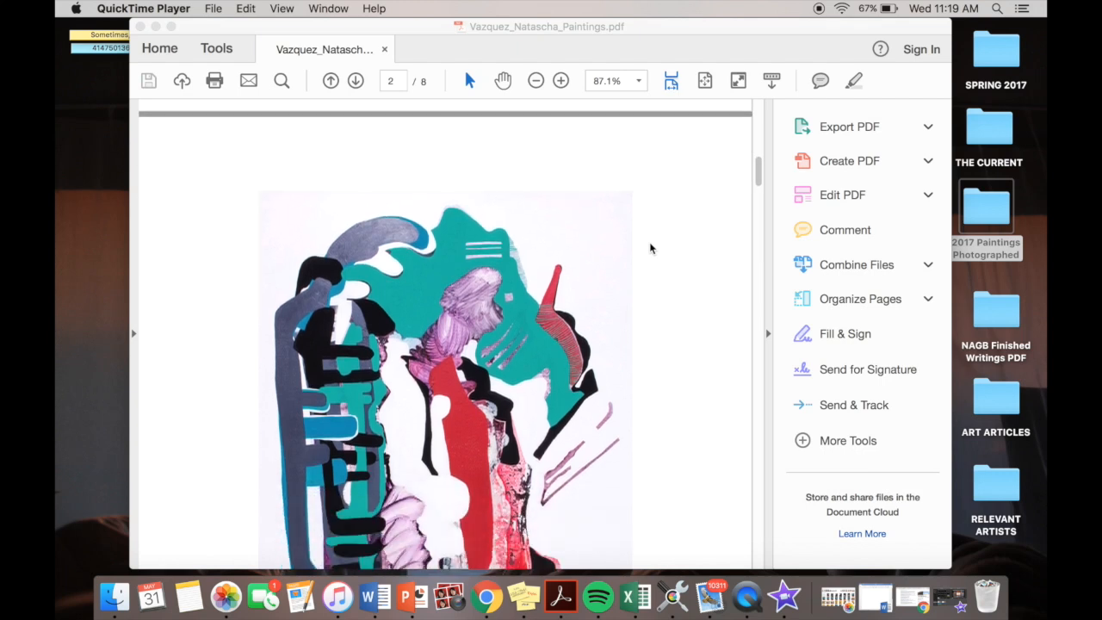
{"action": "scroll", "coordinate": [650, 249], "scroll_direction": "down", "scroll_amount": 1}
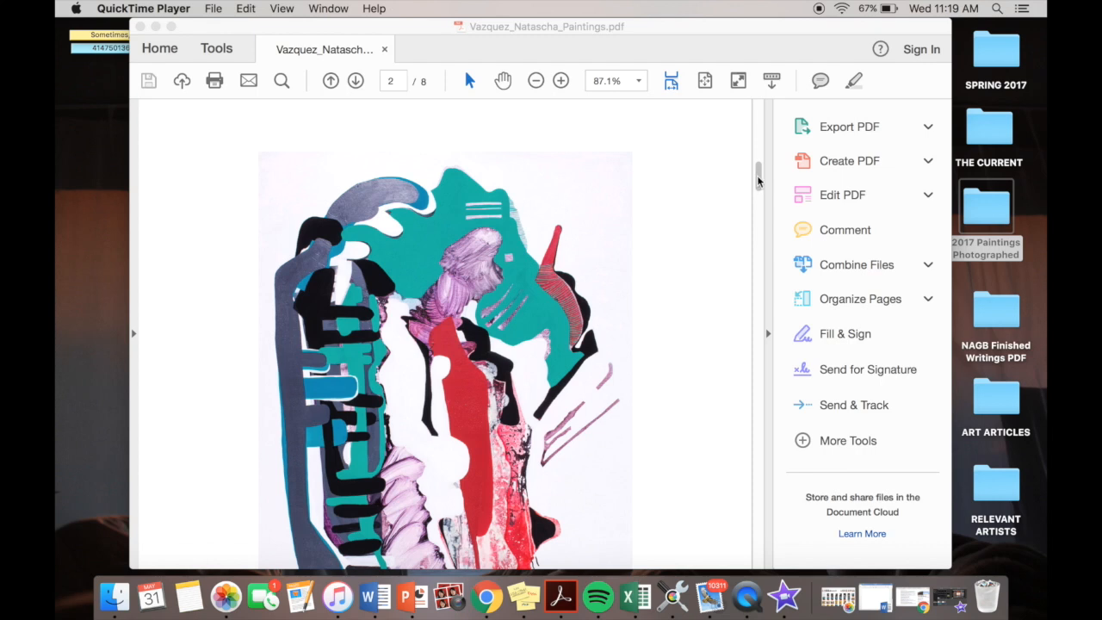
{"action": "left_click_drag", "start_coordinate": [758, 181], "coordinate": [759, 195]}
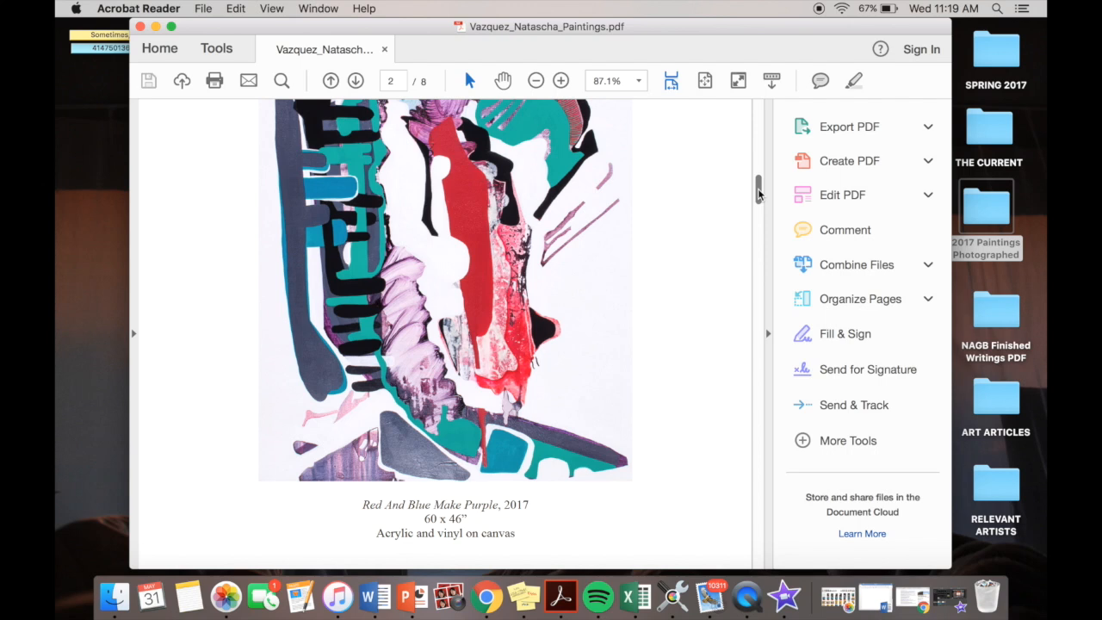
{"action": "left_click_drag", "start_coordinate": [758, 194], "coordinate": [758, 200]}
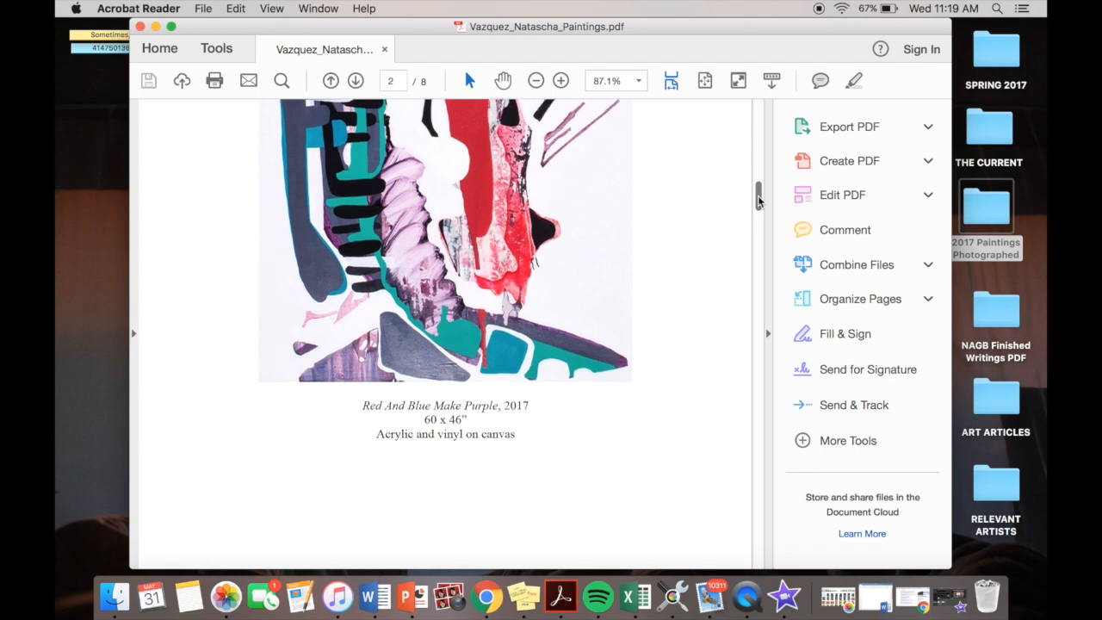
- Review the paintings and their captions on pages 3 to 5 of the paintings PDF
{"action": "left_click_drag", "start_coordinate": [759, 201], "coordinate": [758, 248]}
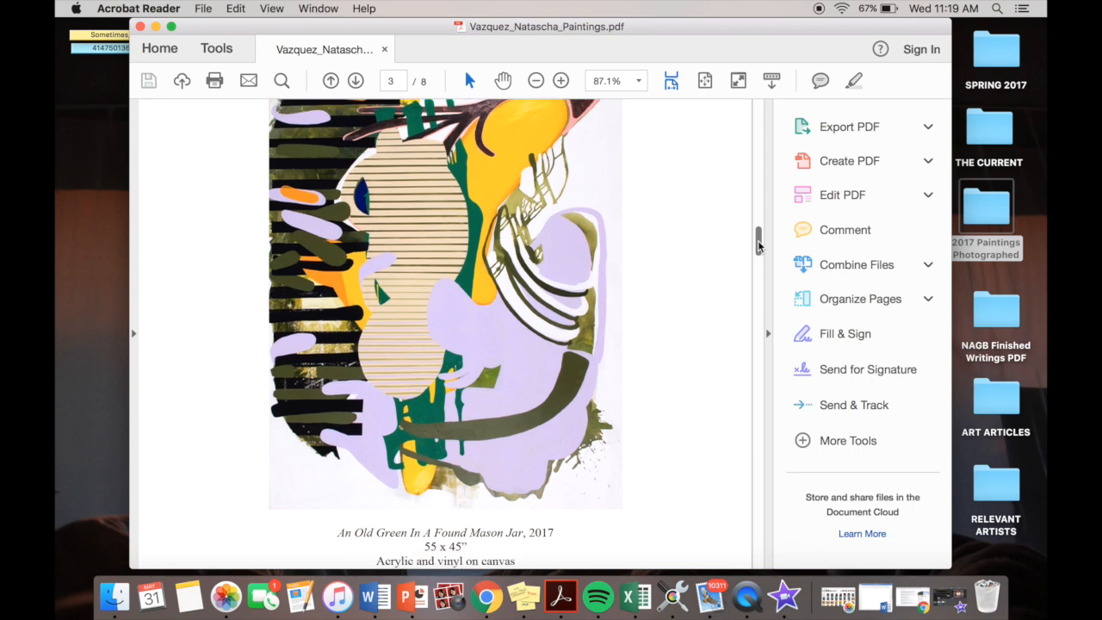
{"action": "left_click_drag", "start_coordinate": [759, 246], "coordinate": [763, 302]}
{"action": "scroll", "coordinate": [763, 302], "scroll_direction": "down", "scroll_amount": 1}
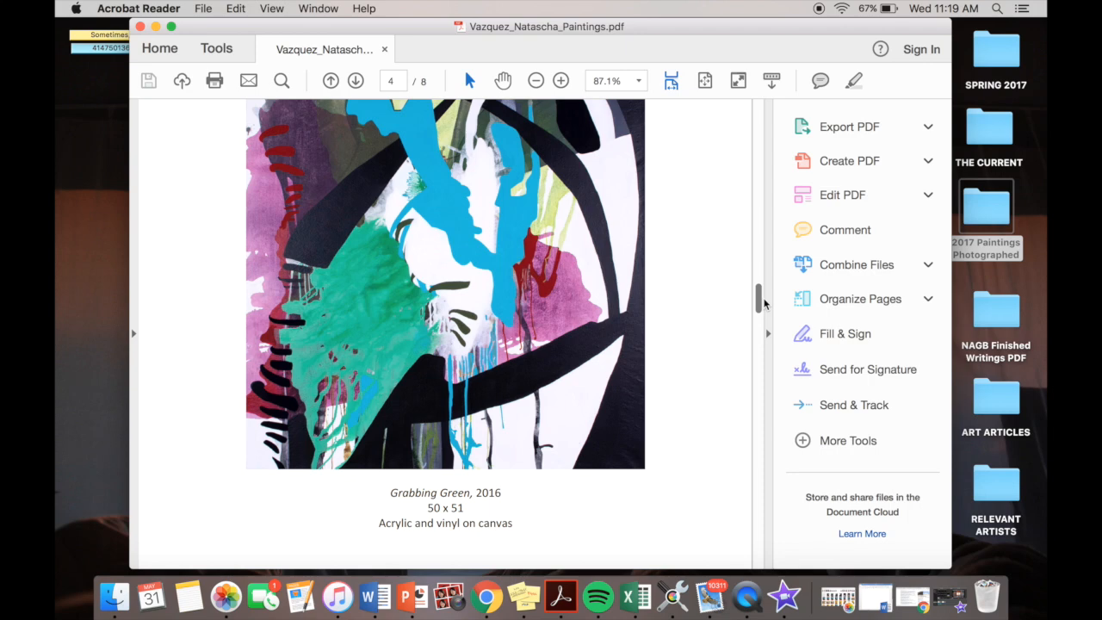
{"action": "scroll", "coordinate": [763, 302], "scroll_direction": "down", "scroll_amount": 3}
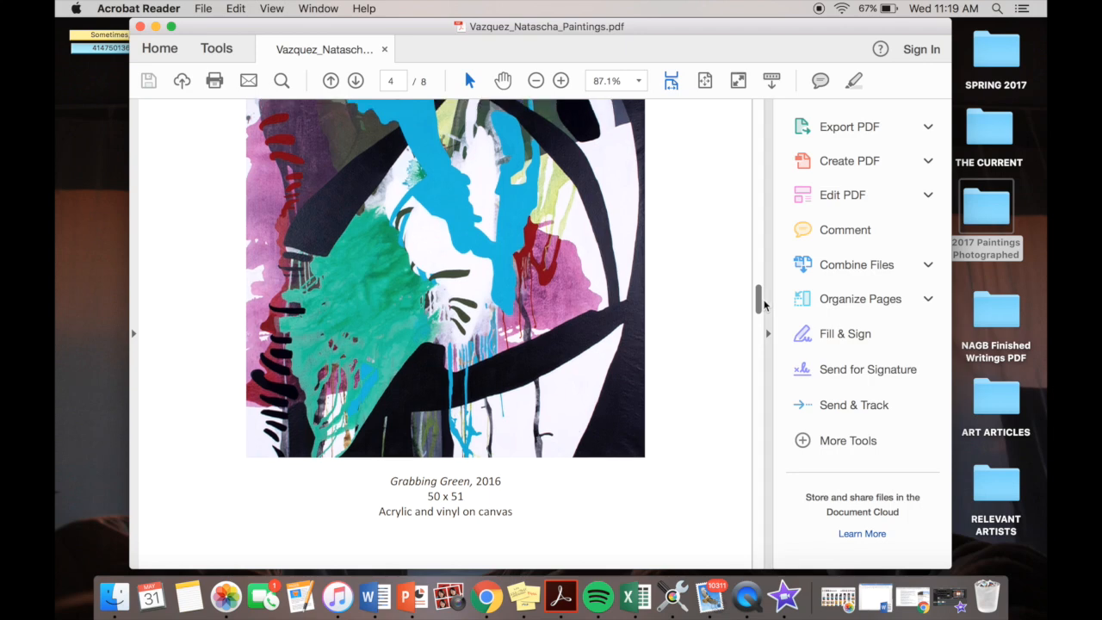
{"action": "left_click_drag", "start_coordinate": [763, 304], "coordinate": [761, 361]}
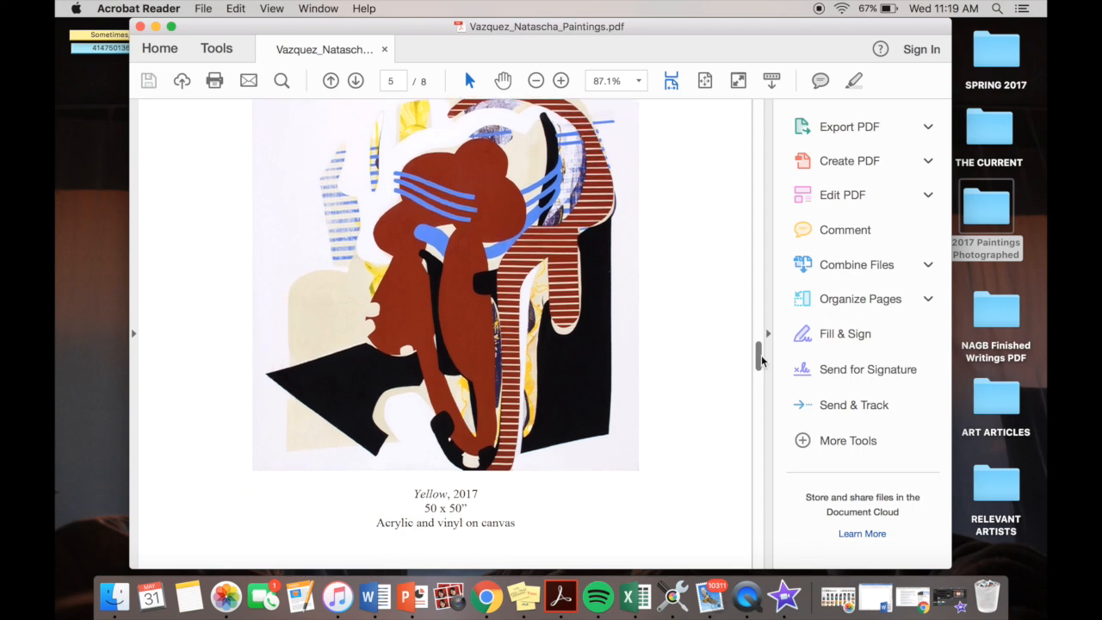